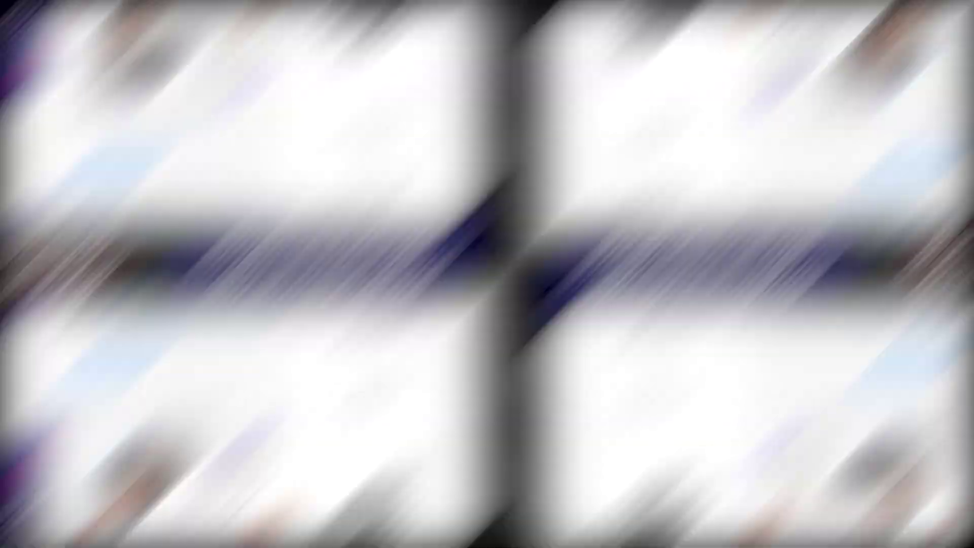
Select and copy the smoke photo on slide 1
{"action": "scroll", "coordinate": [487, 274], "scroll_direction": "down", "scroll_amount": 3}
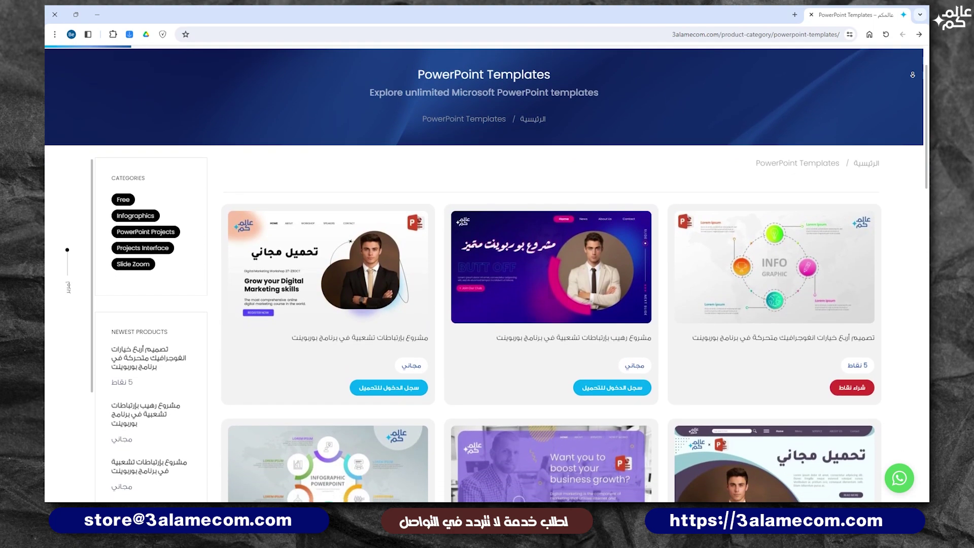
{"action": "scroll", "coordinate": [487, 304], "scroll_direction": "down", "scroll_amount": 1}
{"action": "scroll", "coordinate": [487, 304], "scroll_direction": "down", "scroll_amount": 1}
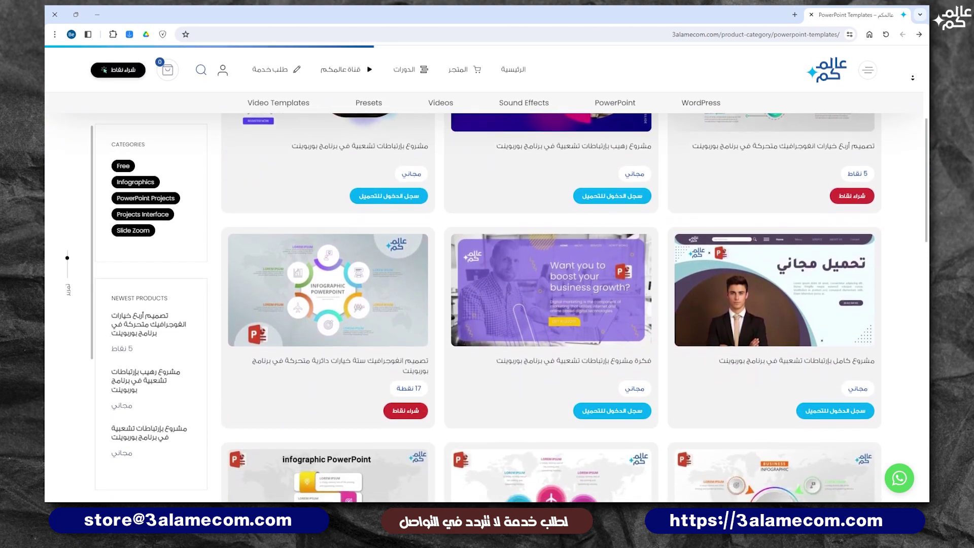
{"action": "scroll", "coordinate": [487, 304], "scroll_direction": "down", "scroll_amount": 1}
{"action": "scroll", "coordinate": [487, 304], "scroll_direction": "down", "scroll_amount": 1}
{"action": "scroll", "coordinate": [487, 304], "scroll_direction": "down", "scroll_amount": 1}
{"action": "scroll", "coordinate": [487, 304], "scroll_direction": "down", "scroll_amount": 1}
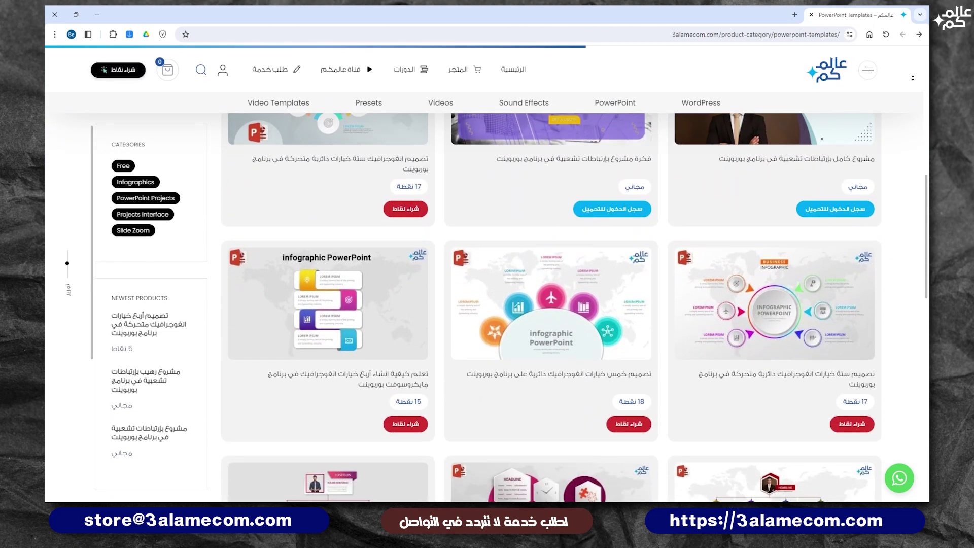
{"action": "scroll", "coordinate": [488, 304], "scroll_direction": "down", "scroll_amount": 1}
{"action": "scroll", "coordinate": [488, 304], "scroll_direction": "down", "scroll_amount": 1}
{"action": "scroll", "coordinate": [551, 305], "scroll_direction": "down", "scroll_amount": 2}
{"action": "scroll", "coordinate": [551, 305], "scroll_direction": "down", "scroll_amount": 2}
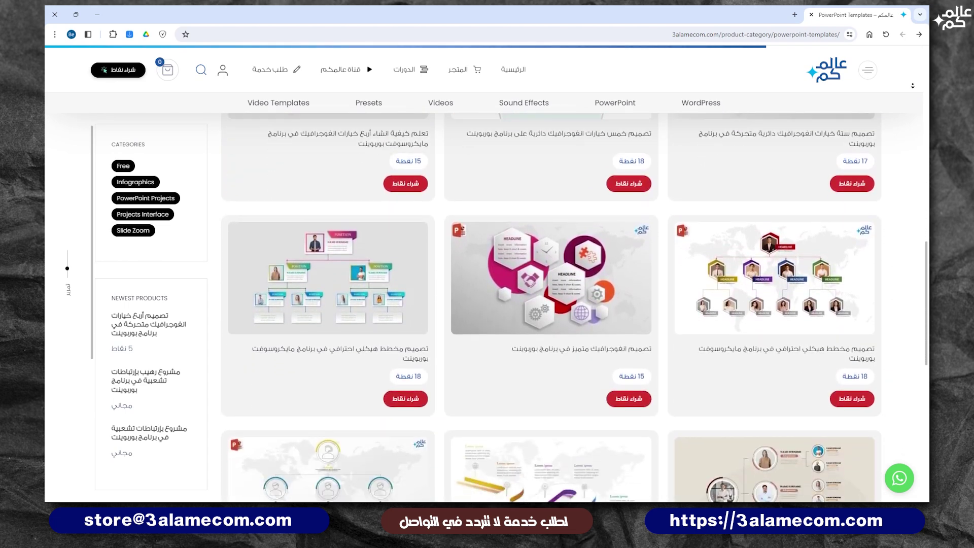
{"action": "scroll", "coordinate": [551, 305], "scroll_direction": "down", "scroll_amount": 2}
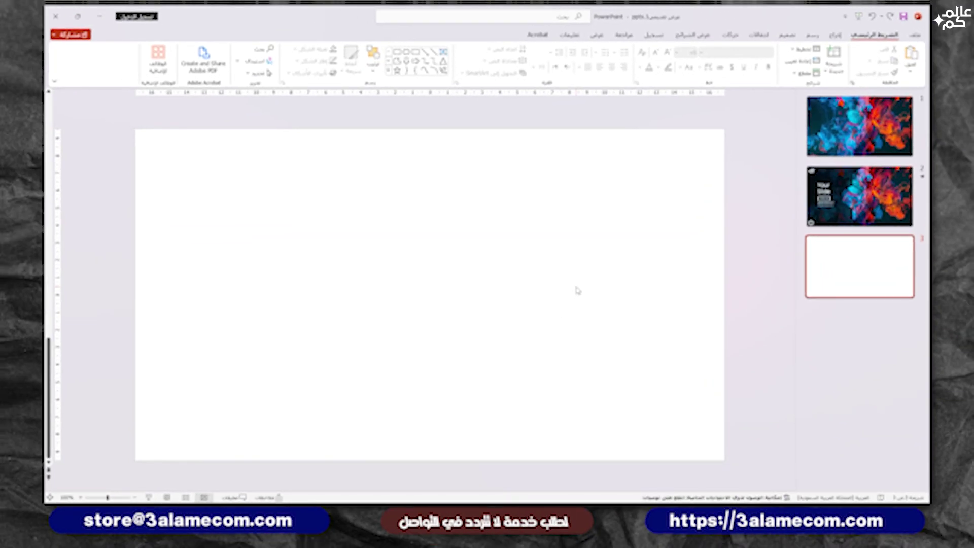
{"action": "left_click", "coordinate": [860, 127]}
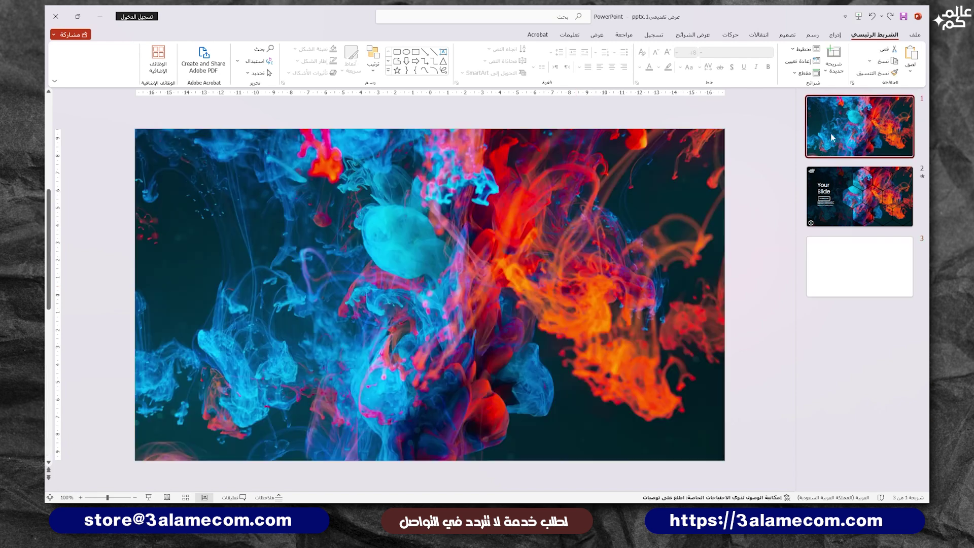
{"action": "mouse_move", "coordinate": [388, 270]}
{"action": "left_mouse_down"}
{"action": "mouse_move", "coordinate": [343, 209]}
{"action": "mouse_move", "coordinate": [299, 262]}
{"action": "left_mouse_up"}
Fill slide 3's background with the copied smoke picture from the clipboard
{"action": "left_click", "coordinate": [885, 259]}
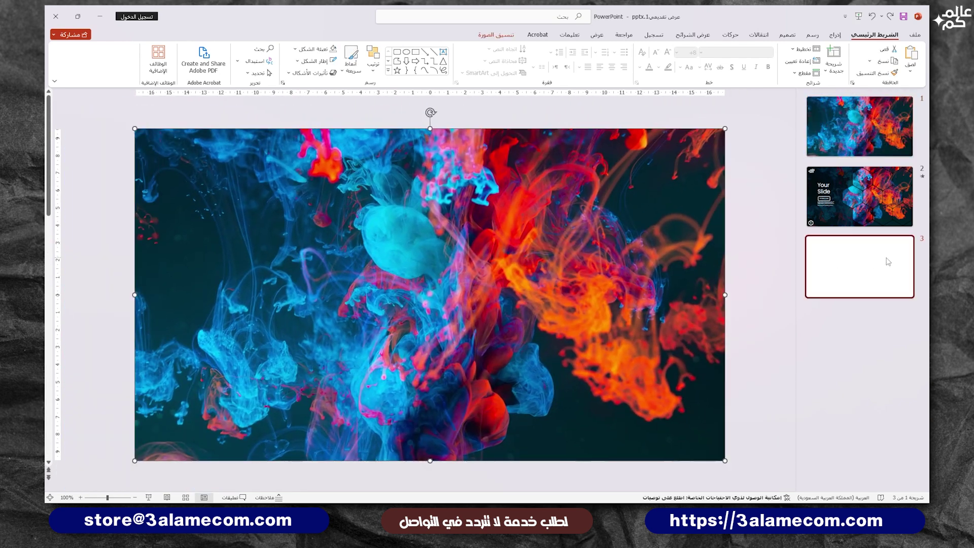
{"action": "right_click", "coordinate": [445, 258]}
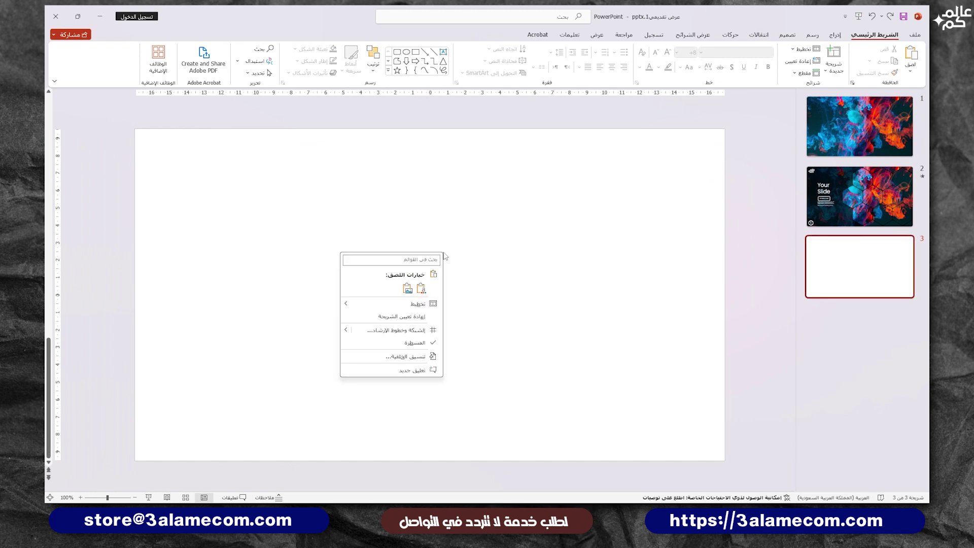
{"action": "left_click", "coordinate": [411, 355]}
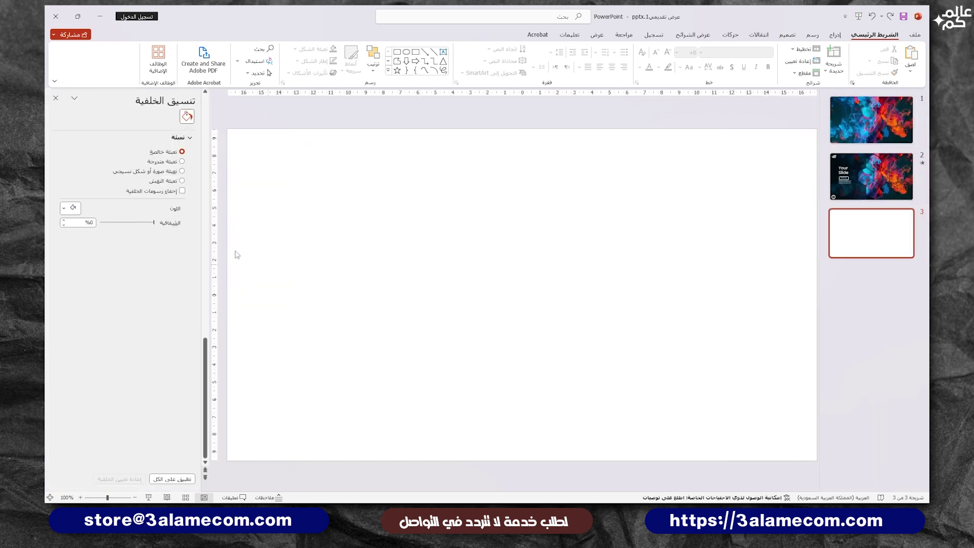
{"action": "left_click", "coordinate": [145, 173]}
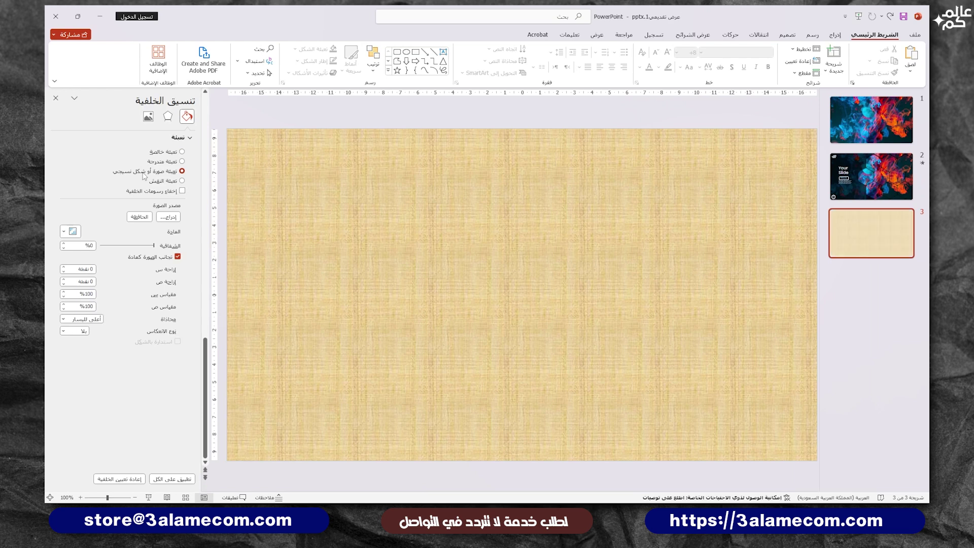
{"action": "left_click", "coordinate": [133, 217]}
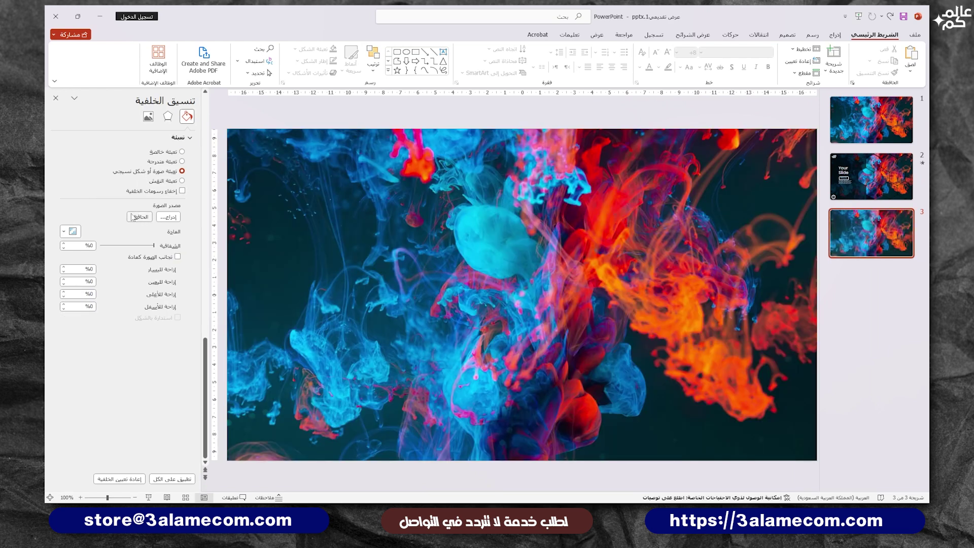
{"action": "left_click", "coordinate": [56, 98]}
{"action": "left_click", "coordinate": [836, 34]}
Draw a rectangle stretched to cover the whole of slide 3
{"action": "left_click", "coordinate": [771, 57]}
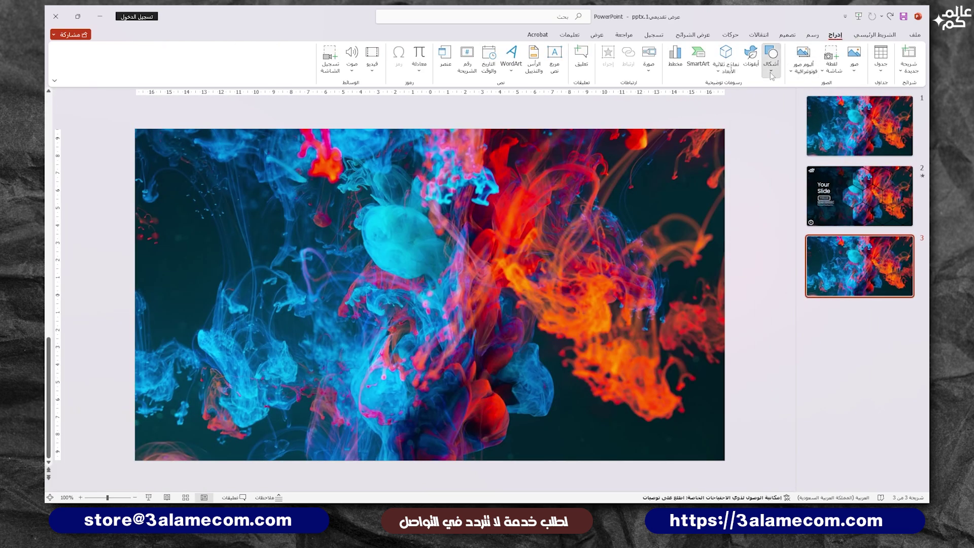
{"action": "left_click", "coordinate": [749, 97]}
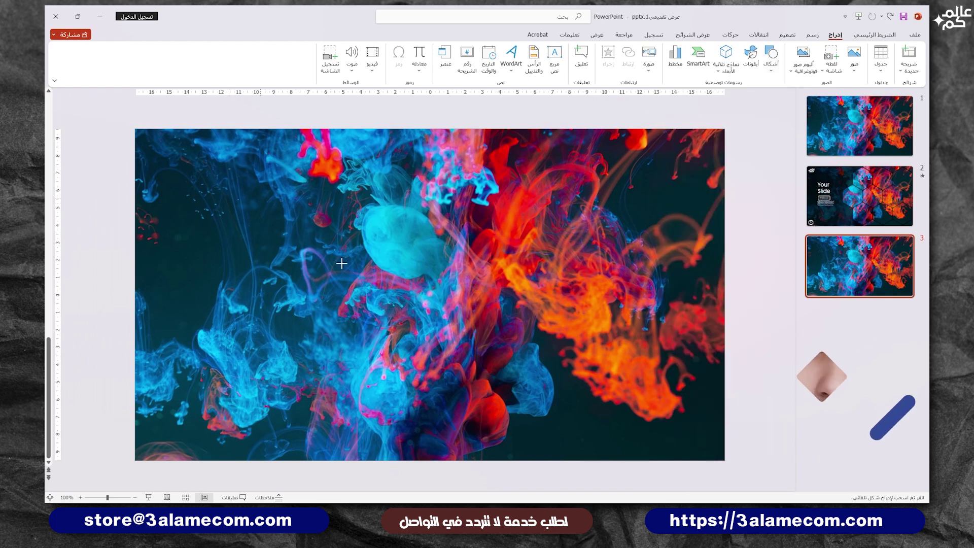
{"action": "left_click_drag", "start_coordinate": [205, 164], "coordinate": [467, 376]}
{"action": "mouse_move", "coordinate": [362, 303]}
{"action": "left_mouse_down"}
{"action": "mouse_move", "coordinate": [308, 289]}
{"action": "mouse_move", "coordinate": [292, 269]}
{"action": "left_mouse_up"}
{"action": "left_click_drag", "start_coordinate": [397, 340], "coordinate": [721, 458]}
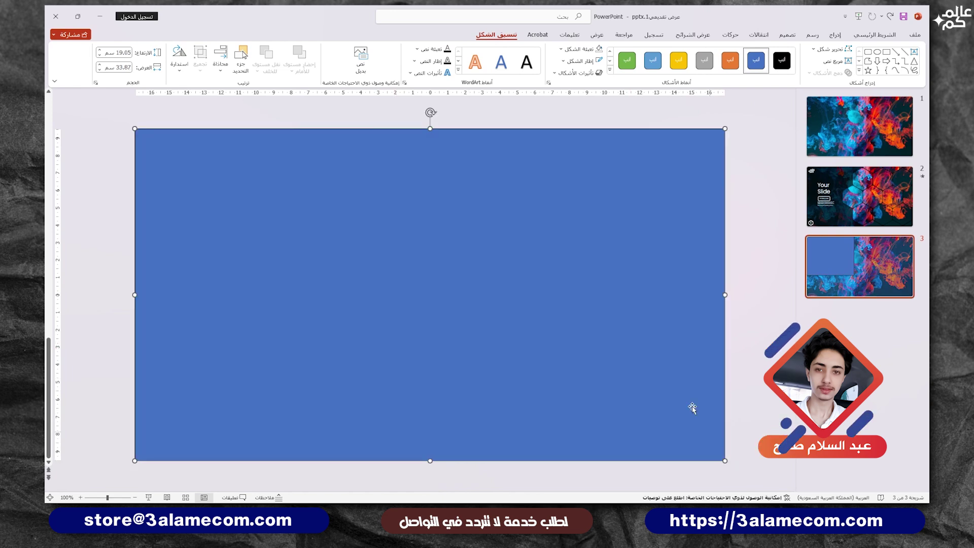
Give the rectangle no outline and a black fill
{"action": "left_click", "coordinate": [578, 61]}
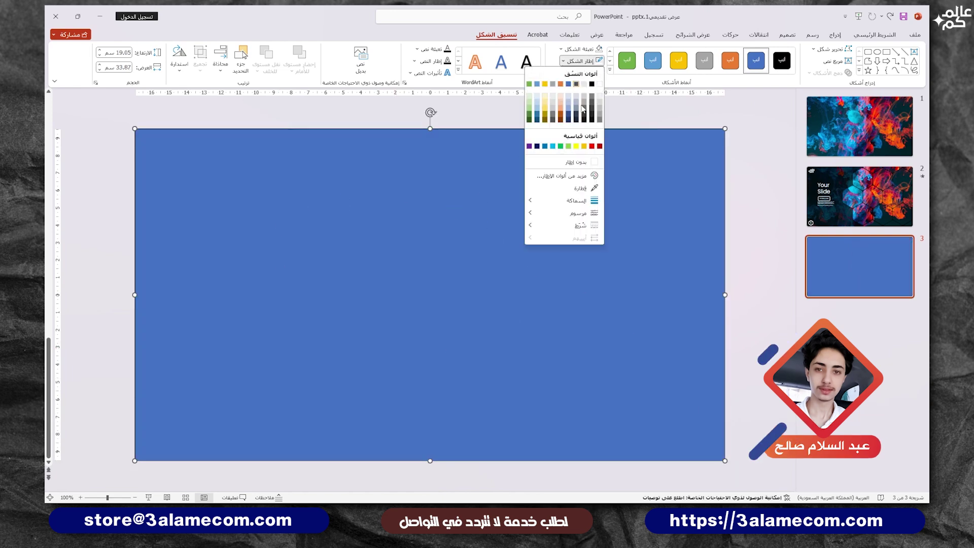
{"action": "left_click", "coordinate": [579, 61]}
{"action": "left_click", "coordinate": [582, 49]}
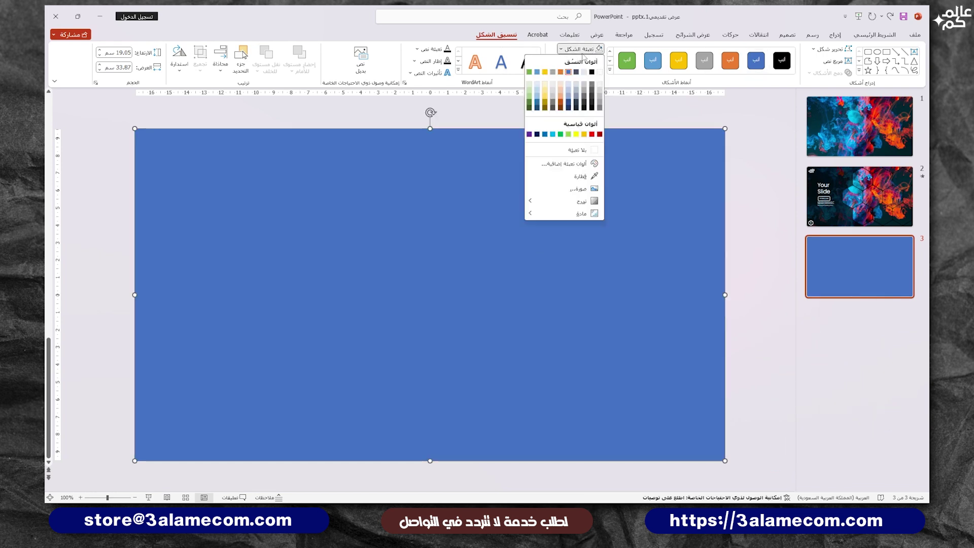
{"action": "left_click", "coordinate": [592, 71]}
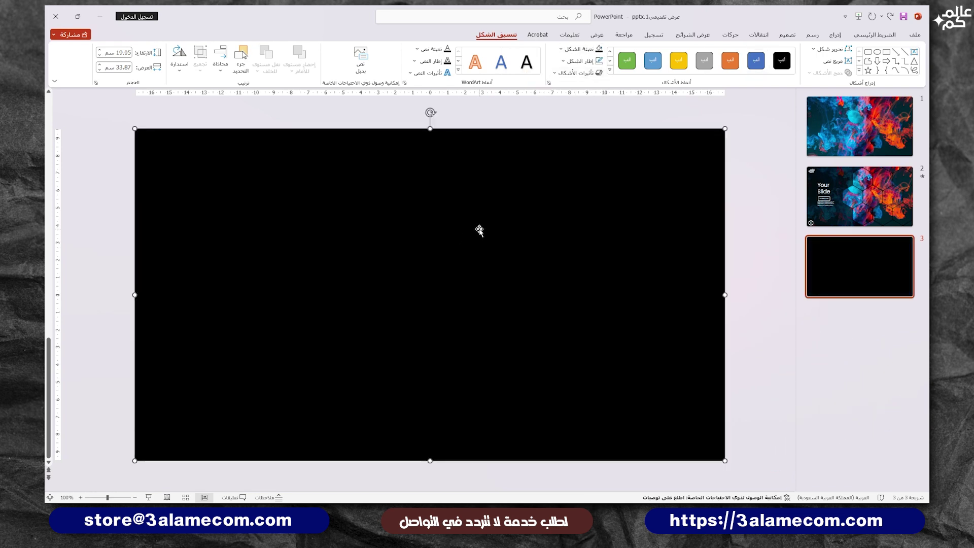
Set the black rectangle's transparency to about 30%
{"action": "right_click", "coordinate": [480, 231]}
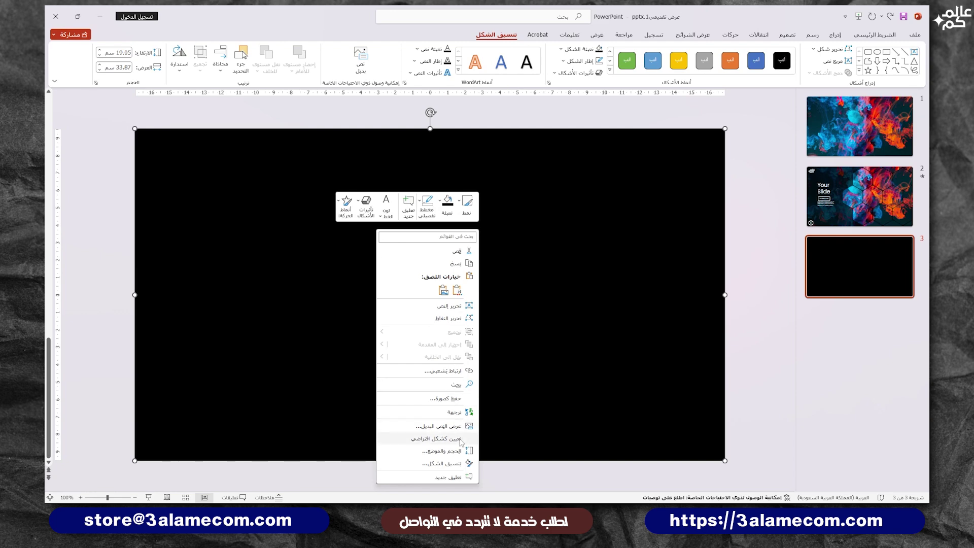
{"action": "left_click", "coordinate": [442, 463]}
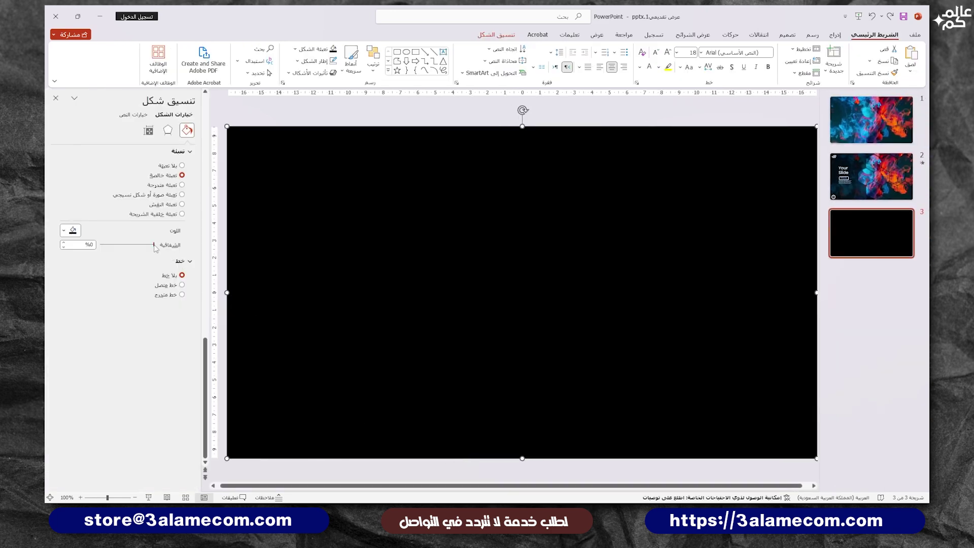
{"action": "left_click_drag", "start_coordinate": [154, 244], "coordinate": [139, 245]}
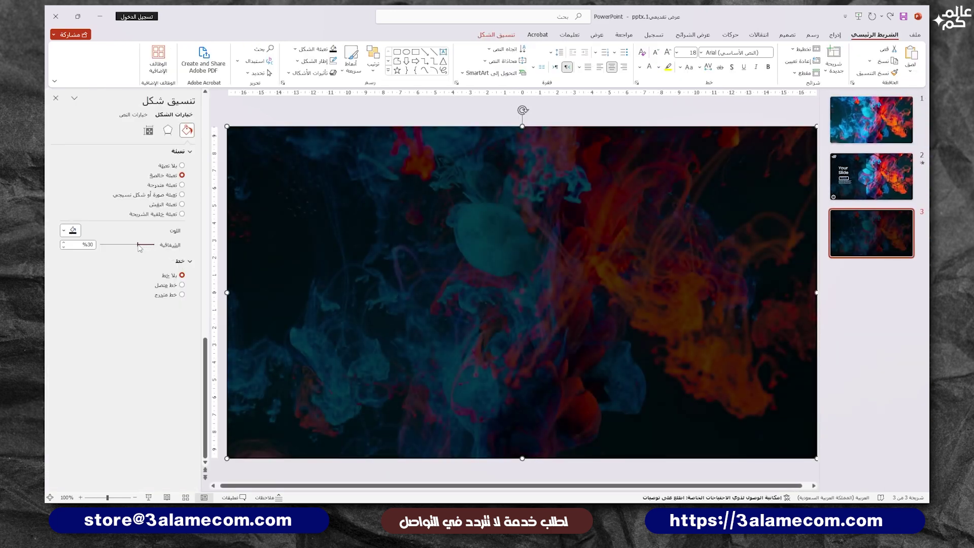
{"action": "left_click", "coordinate": [56, 98]}
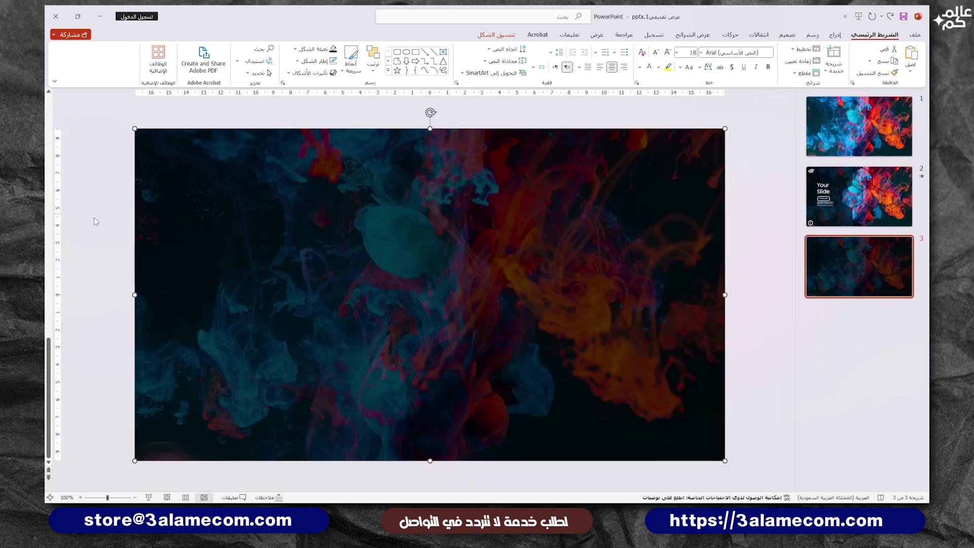
{"action": "left_click", "coordinate": [92, 232]}
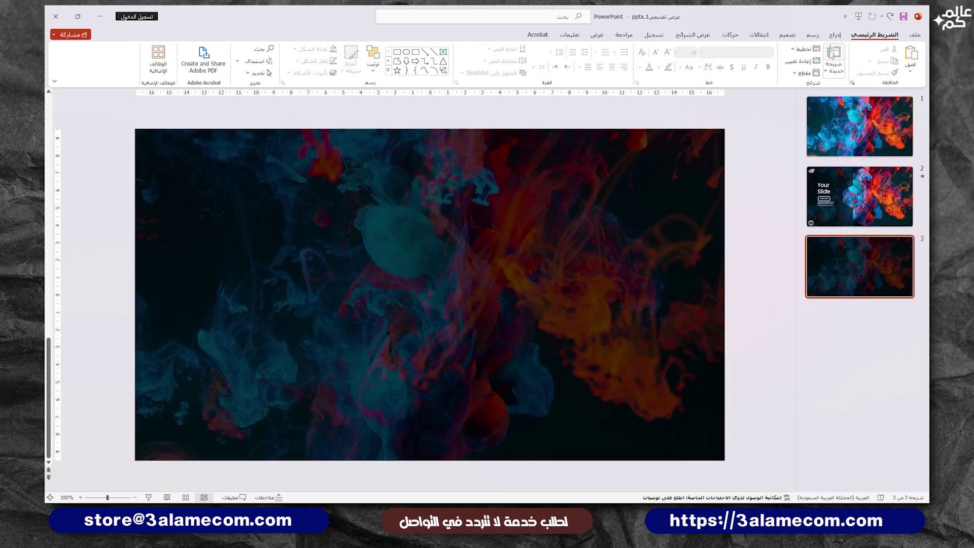
Draw a hexagon near the slide centre and rotate it to stand point-up
{"action": "left_click", "coordinate": [835, 35]}
{"action": "left_click", "coordinate": [771, 64]}
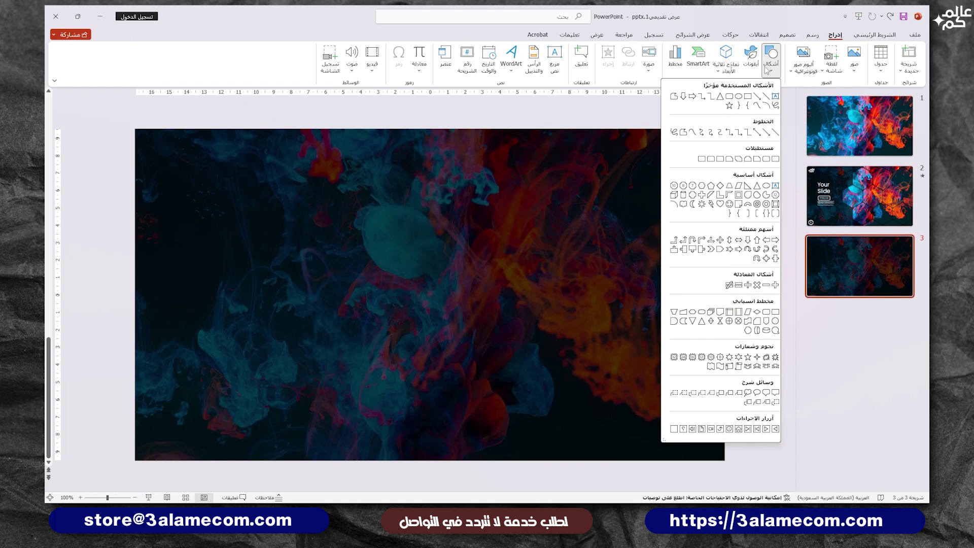
{"action": "left_click", "coordinate": [711, 185]}
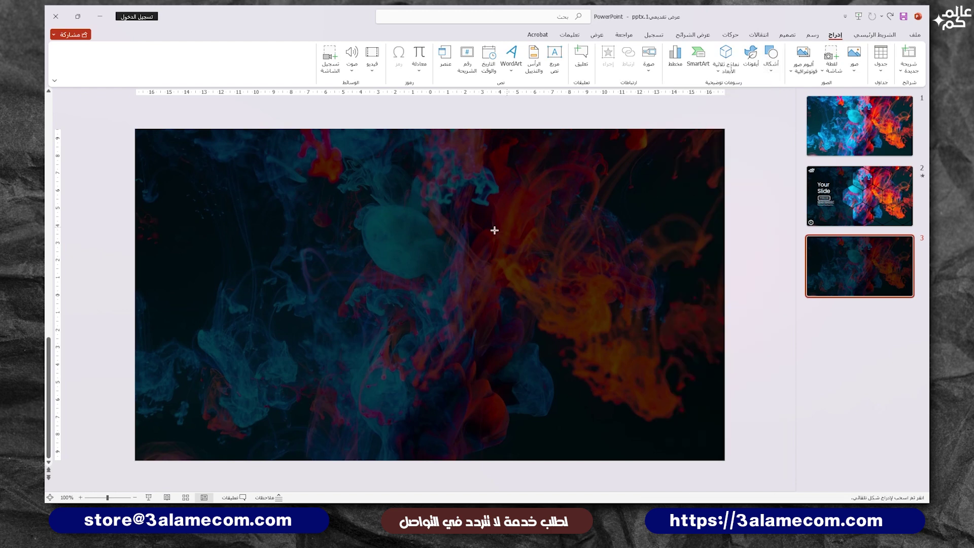
{"action": "left_click_drag", "start_coordinate": [375, 199], "coordinate": [571, 369]}
{"action": "left_click_drag", "start_coordinate": [474, 183], "coordinate": [574, 284]}
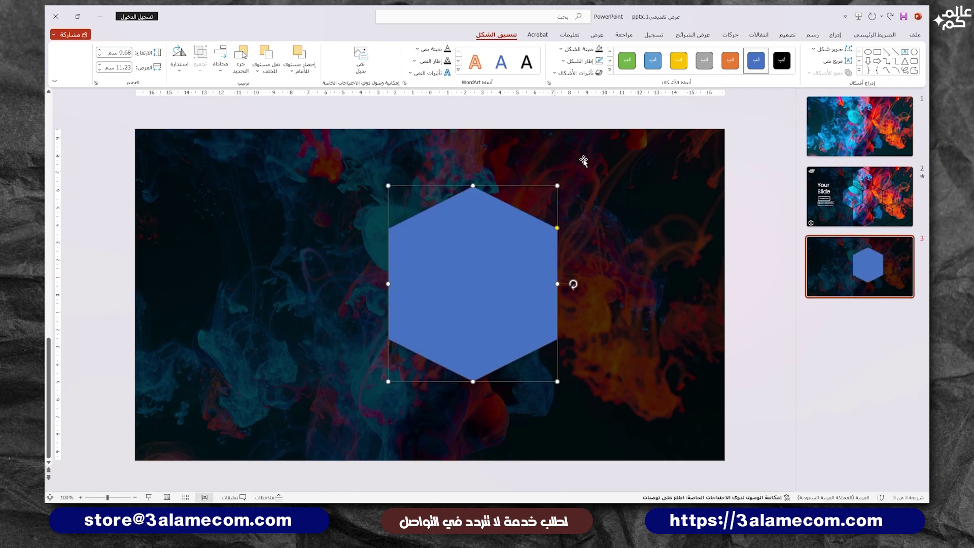
{"action": "left_click", "coordinate": [588, 131]}
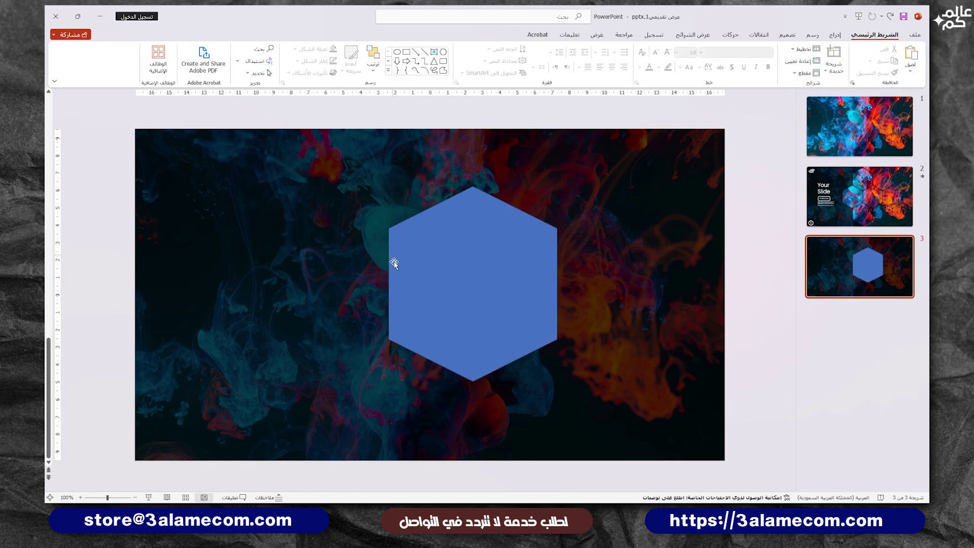
Delete the blue hexagon from slide 3
{"action": "key", "text": "Page_Up"}
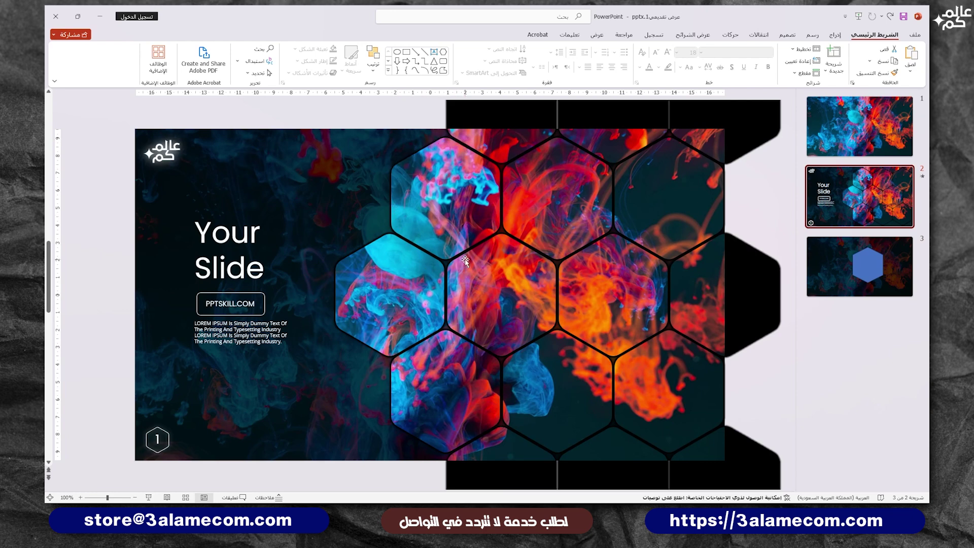
{"action": "key", "text": "Page_Down"}
{"action": "left_click", "coordinate": [442, 304]}
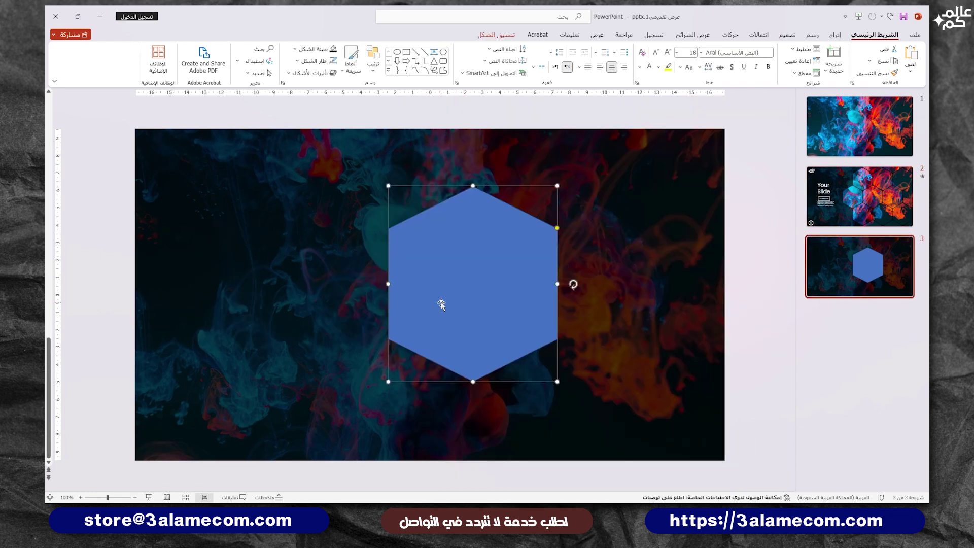
{"action": "key", "text": "Delete"}
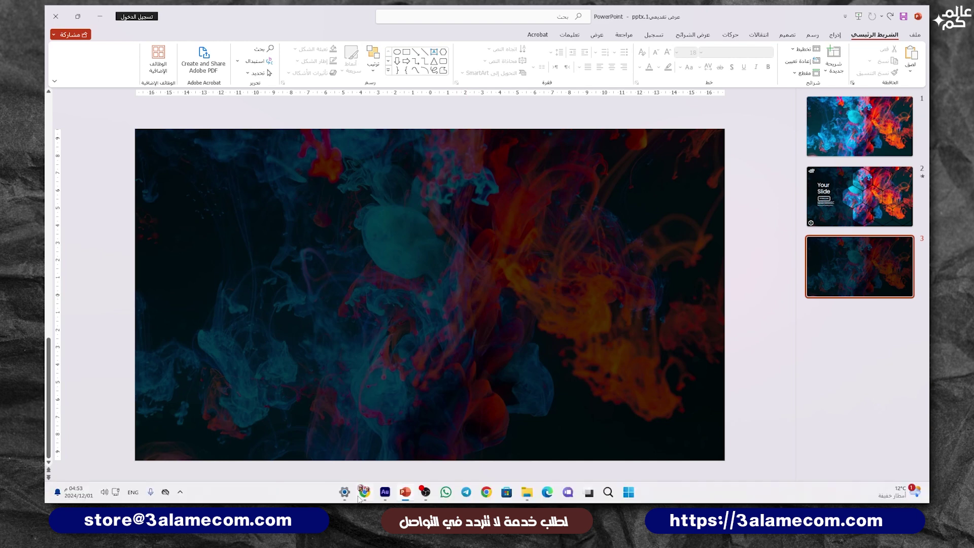
Switch to Figma in the browser and create a new blank design file in Drafts
{"action": "left_click", "coordinate": [359, 496]}
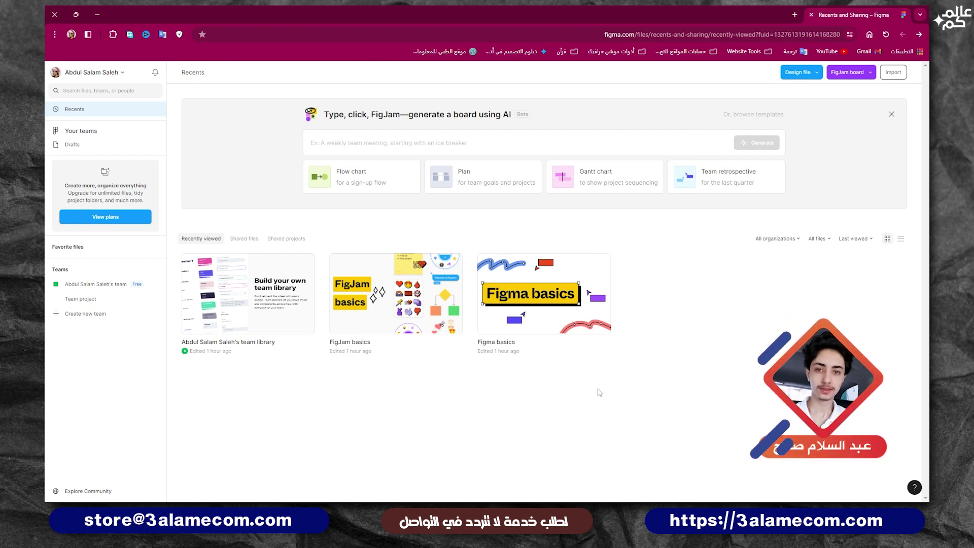
{"action": "left_click", "coordinate": [799, 73]}
{"action": "left_click", "coordinate": [776, 130]}
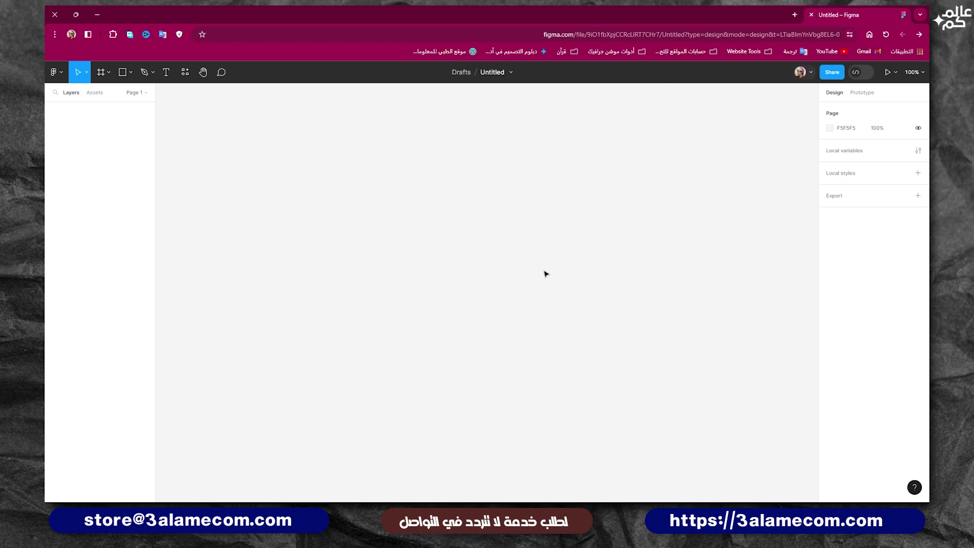
Draw a 562×562 polygon on the canvas with the Polygon tool
{"action": "left_click", "coordinate": [131, 73]}
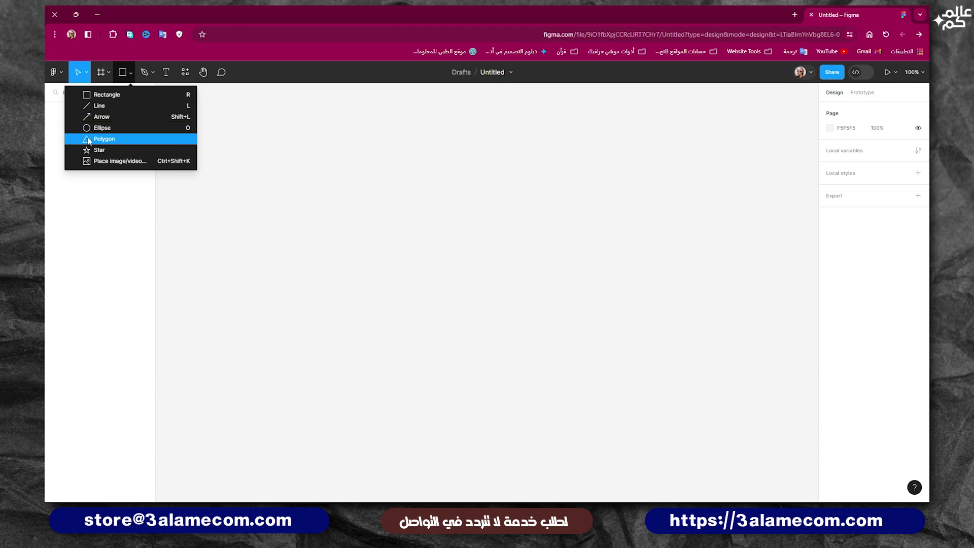
{"action": "left_click", "coordinate": [109, 140]}
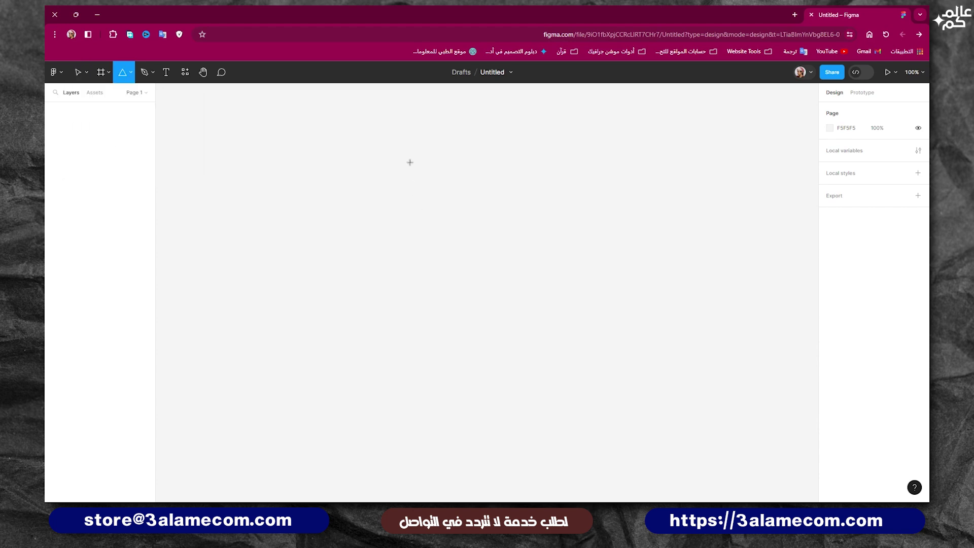
{"action": "left_click_drag", "start_coordinate": [381, 158], "coordinate": [568, 406]}
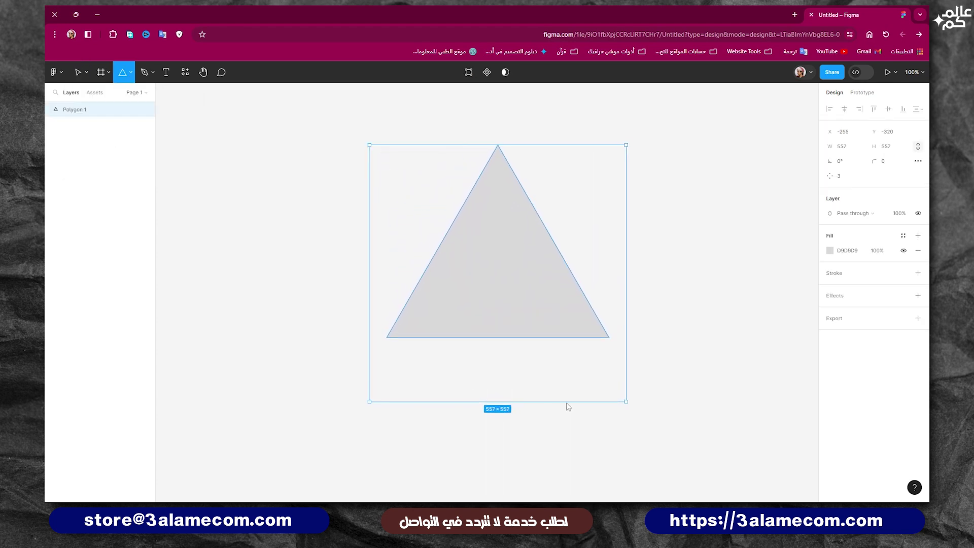
{"action": "left_click_drag", "start_coordinate": [537, 287], "coordinate": [523, 308]}
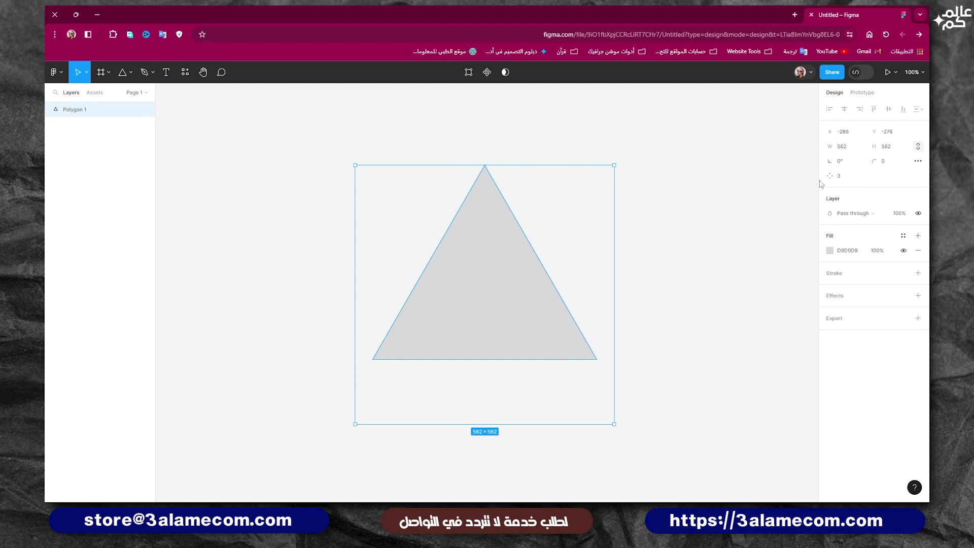
Set the polygon to 6 points and round its corners with radius 50
{"action": "type", "text": "6"}
{"action": "key", "text": "Return"}
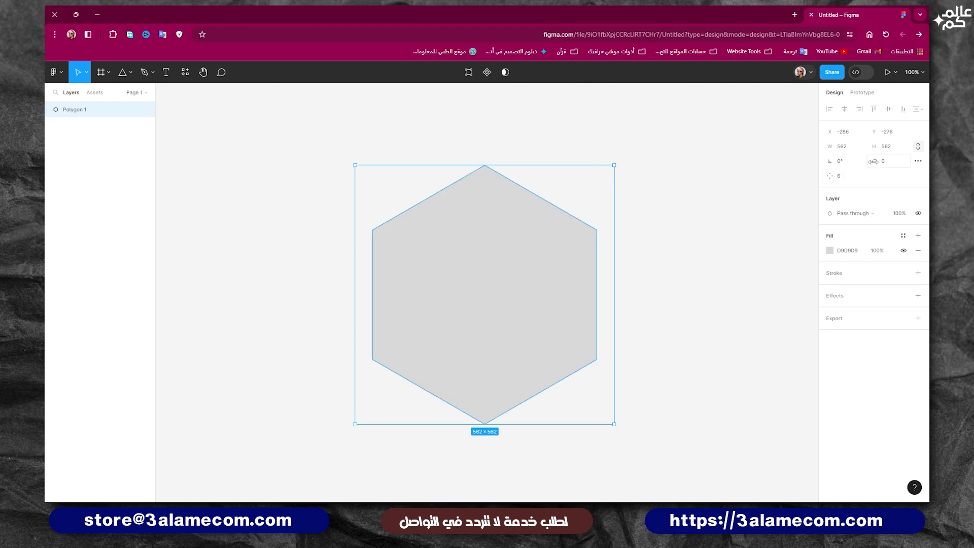
{"action": "left_click", "coordinate": [889, 166]}
{"action": "key", "text": "Return"}
{"action": "left_click", "coordinate": [655, 224]}
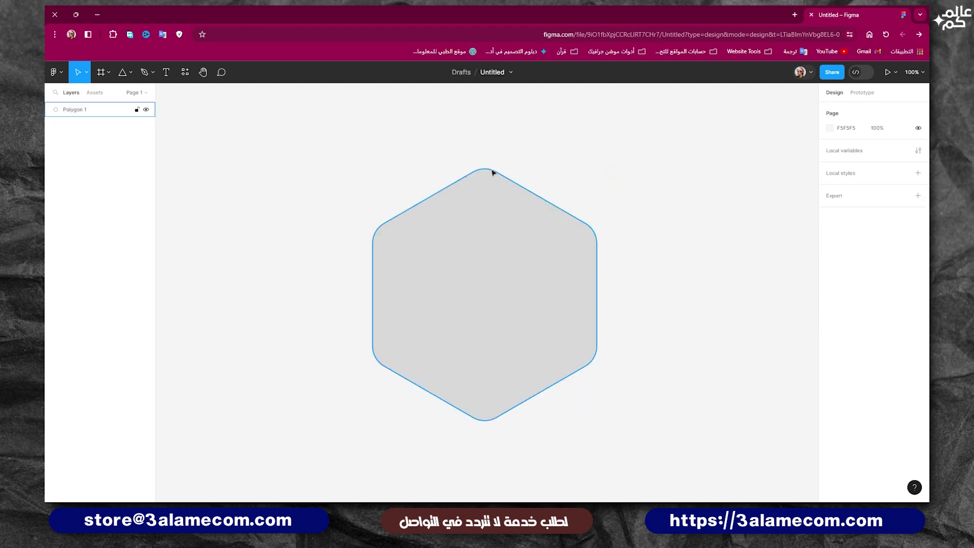
Export the hexagon as Polygon 1 (2).svg and drag it onto PowerPoint's slide 3
{"action": "key", "text": "ctrl+a"}
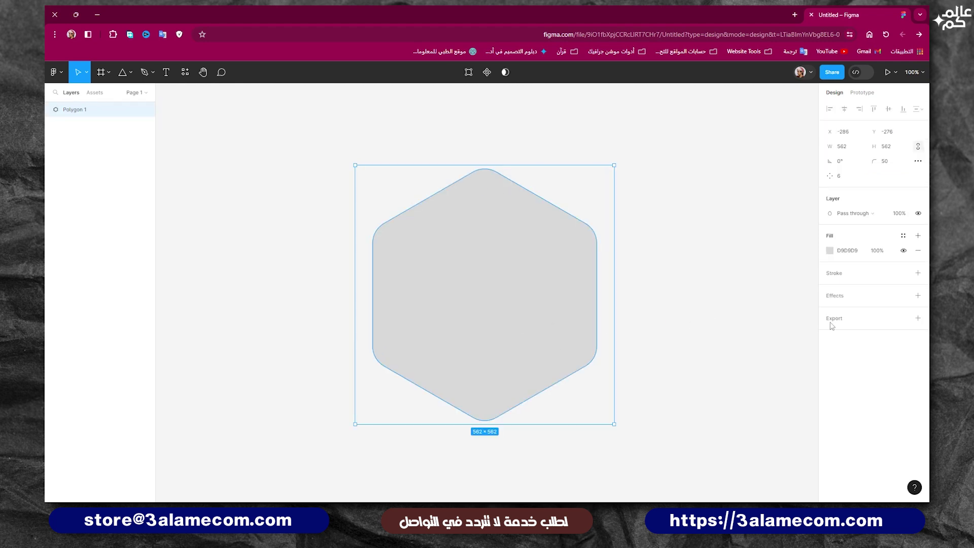
{"action": "left_click", "coordinate": [843, 323]}
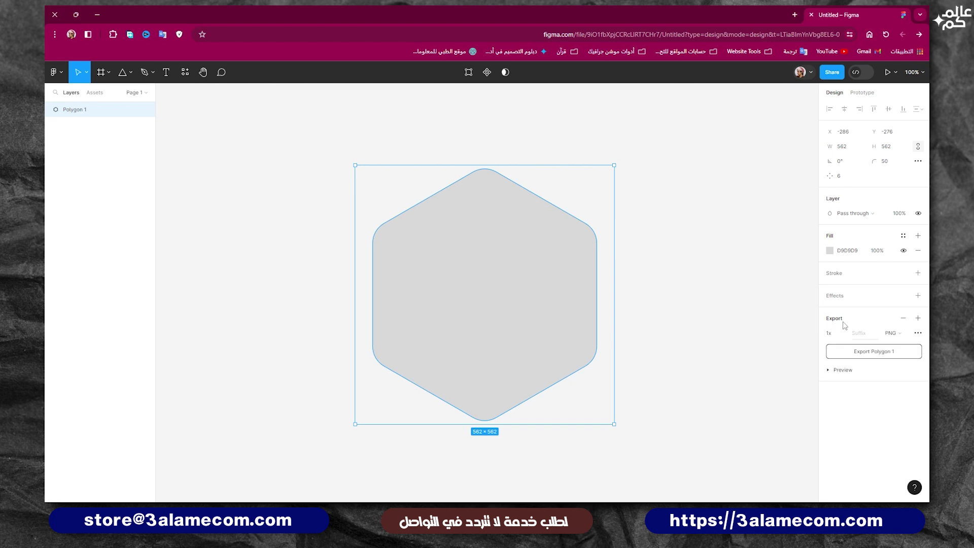
{"action": "left_click", "coordinate": [889, 337]}
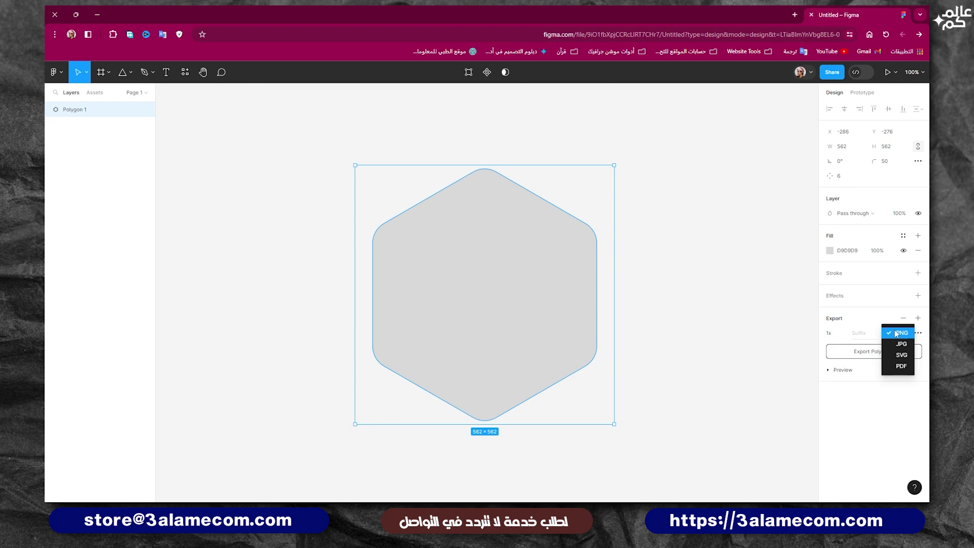
{"action": "left_click", "coordinate": [902, 356]}
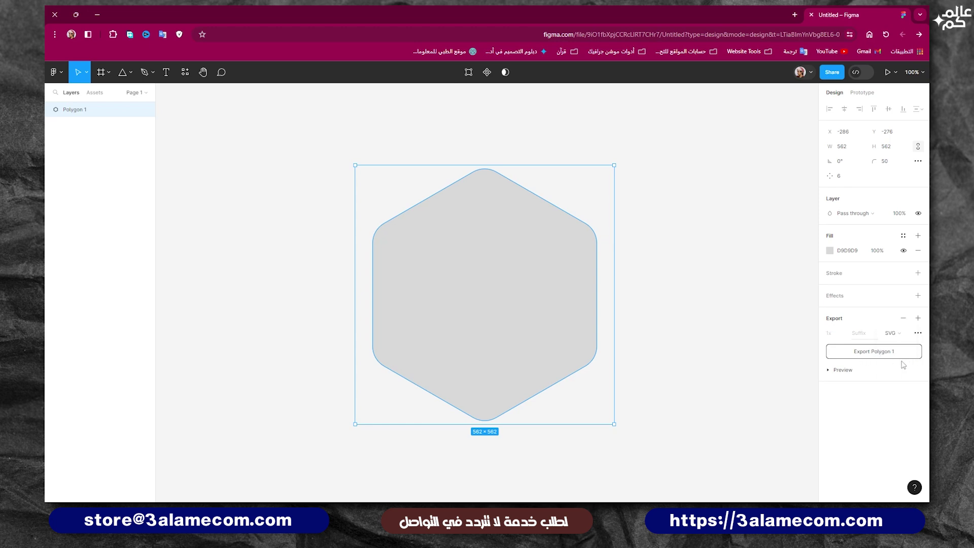
{"action": "left_click", "coordinate": [891, 355]}
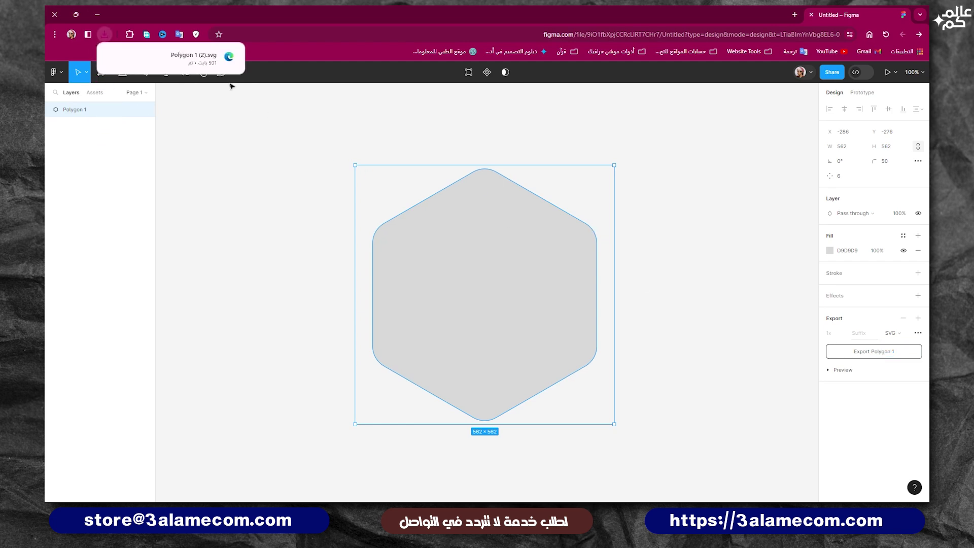
{"action": "mouse_move", "coordinate": [170, 58]}
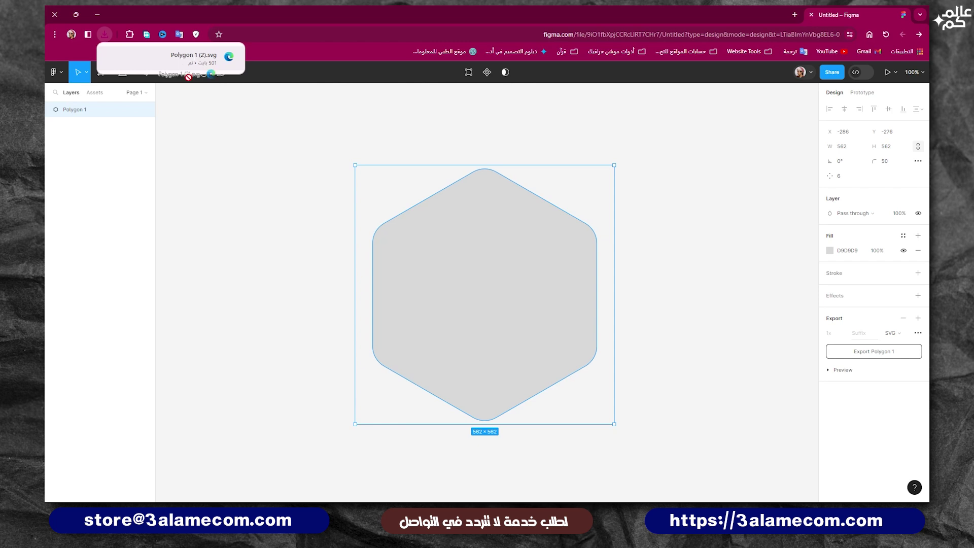
{"action": "mouse_move", "coordinate": [195, 58]}
{"action": "left_mouse_down"}
{"action": "mouse_move", "coordinate": [413, 494]}
{"action": "mouse_move", "coordinate": [457, 375]}
{"action": "left_mouse_up"}
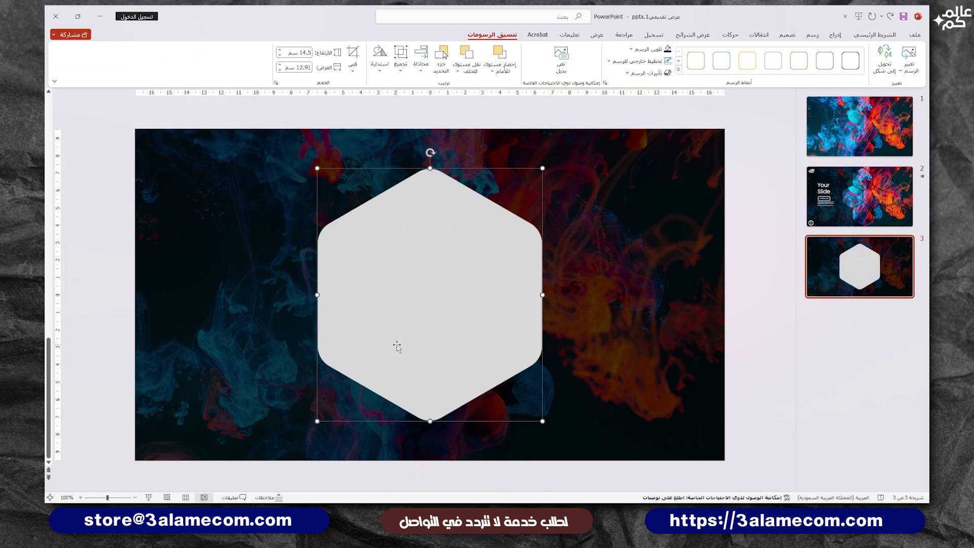
Convert the imported hexagon graphic to a shape and move it right of centre
{"action": "left_click_drag", "start_coordinate": [404, 258], "coordinate": [404, 244]}
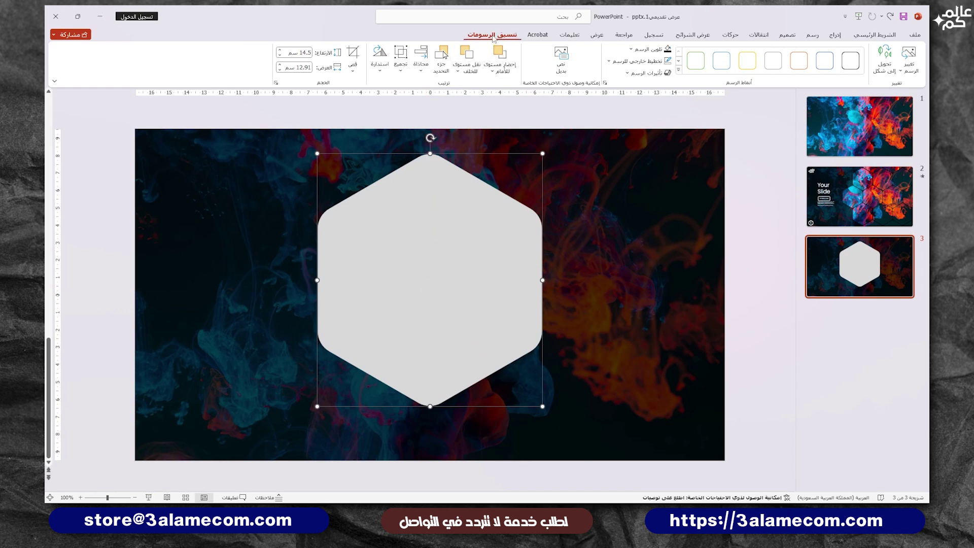
{"action": "left_click", "coordinate": [885, 71]}
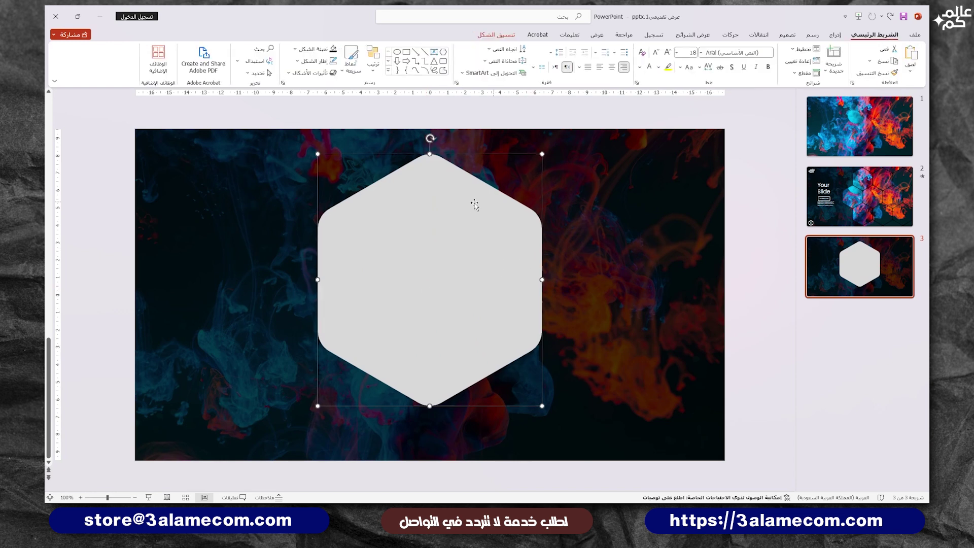
{"action": "left_click_drag", "start_coordinate": [353, 268], "coordinate": [447, 280]}
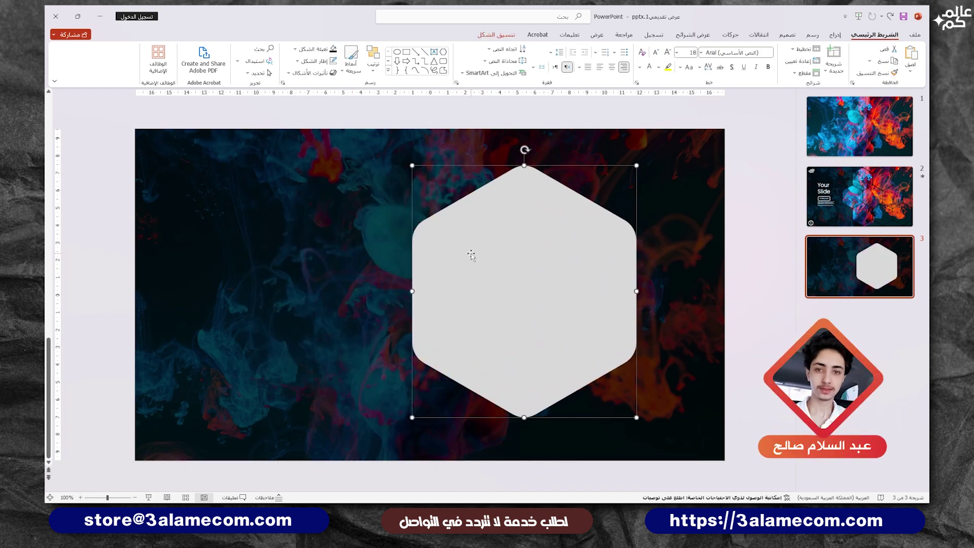
Tick Lock aspect ratio in the hexagon's Format Shape size settings
{"action": "right_click", "coordinate": [525, 259]}
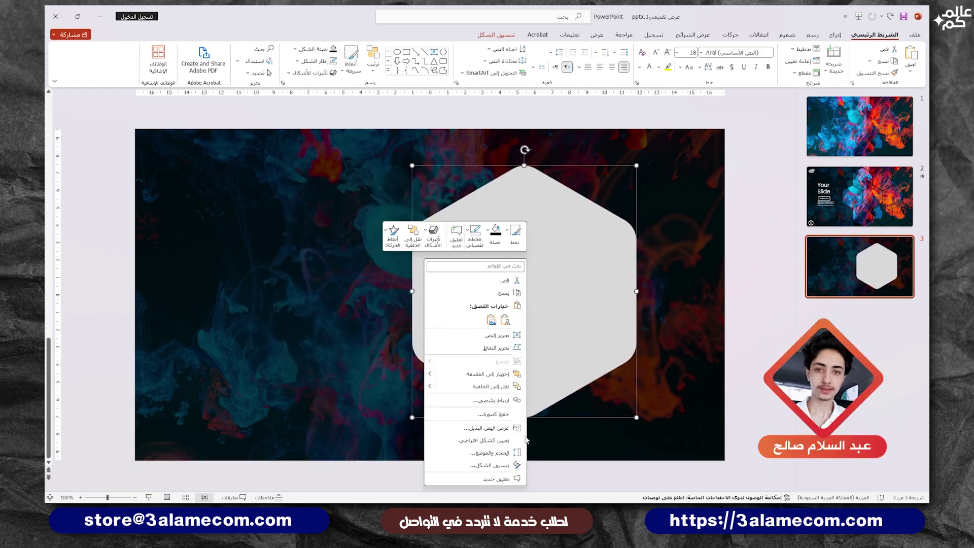
{"action": "left_click", "coordinate": [502, 466]}
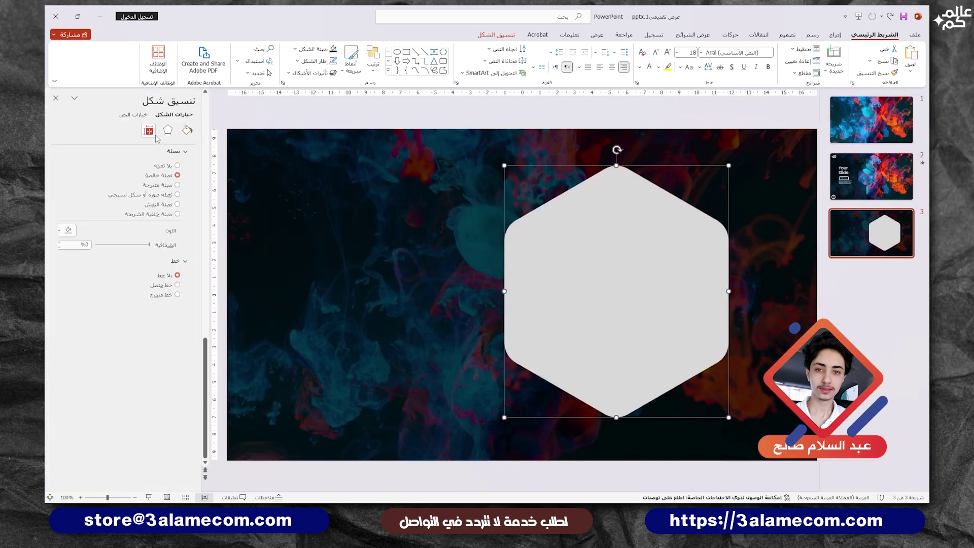
{"action": "left_click", "coordinate": [152, 133]}
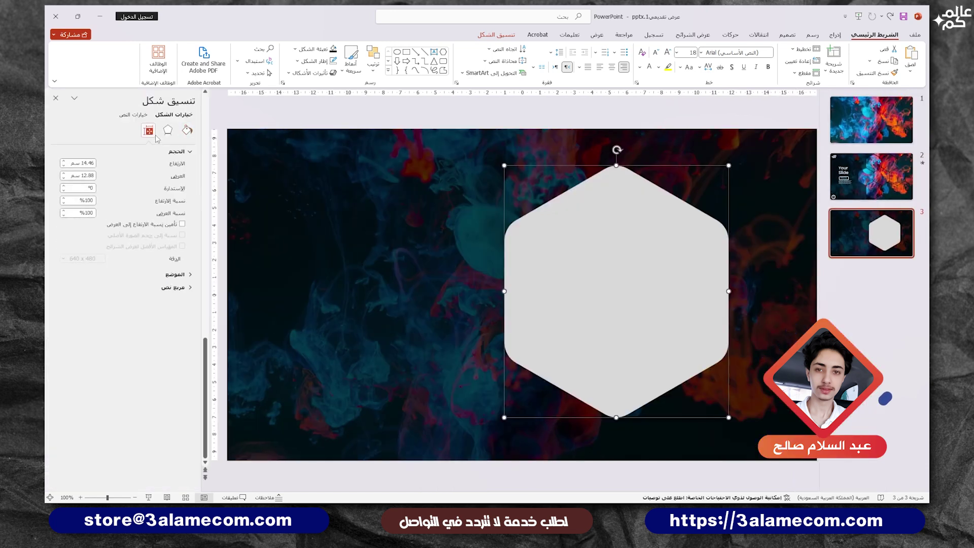
{"action": "left_click", "coordinate": [156, 226]}
{"action": "type", "text": "7"}
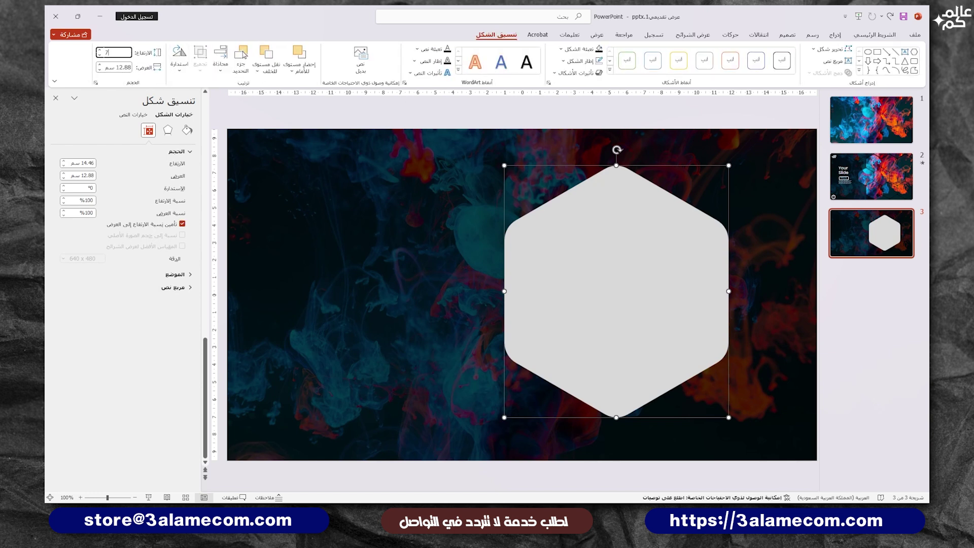
Resize the hexagon to 7 cm tall, align it middle and push it to the right edge
{"action": "key", "text": "Return"}
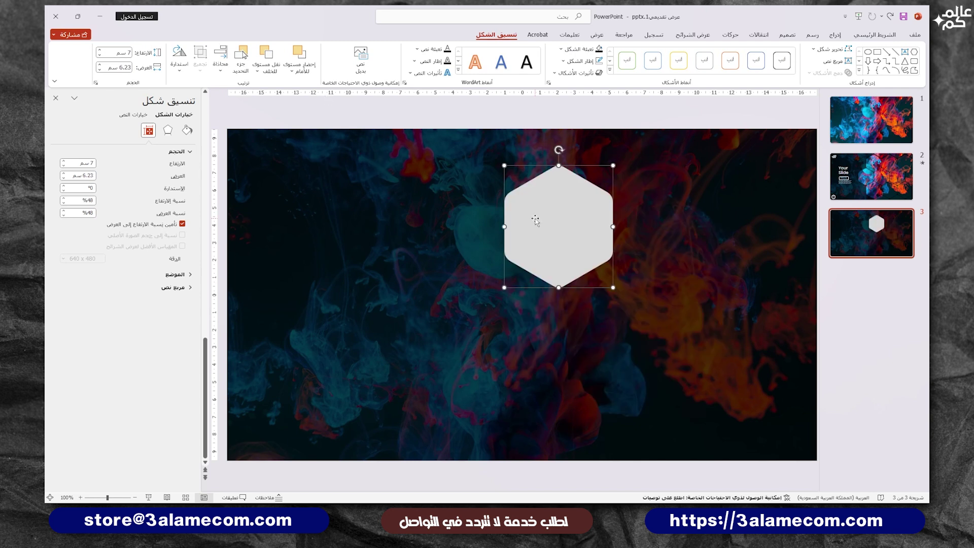
{"action": "left_click_drag", "start_coordinate": [545, 211], "coordinate": [681, 268]}
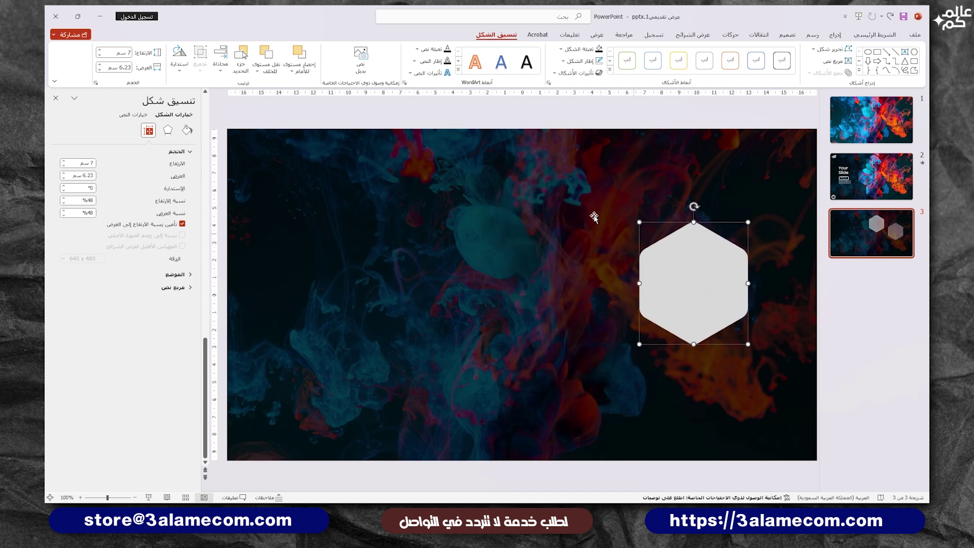
{"action": "left_click", "coordinate": [219, 71]}
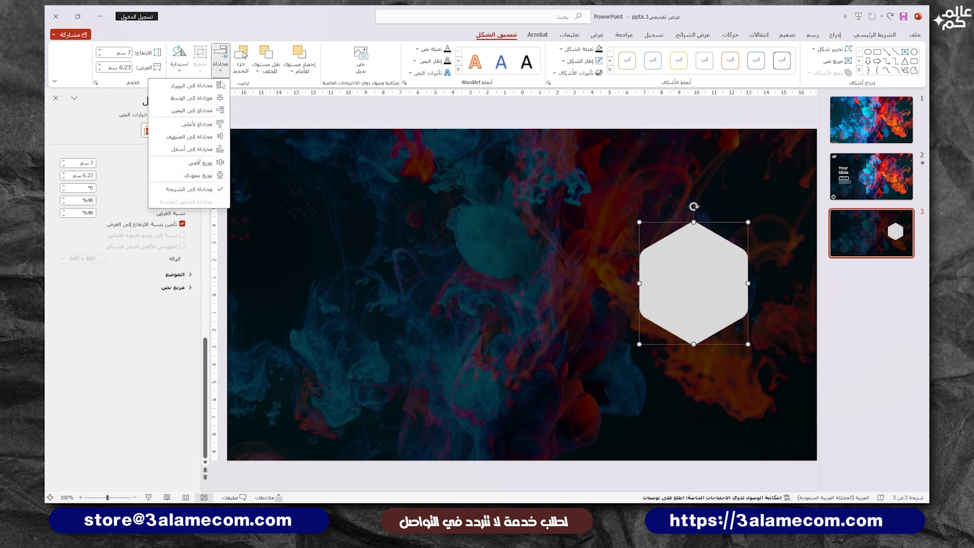
{"action": "left_click", "coordinate": [213, 136]}
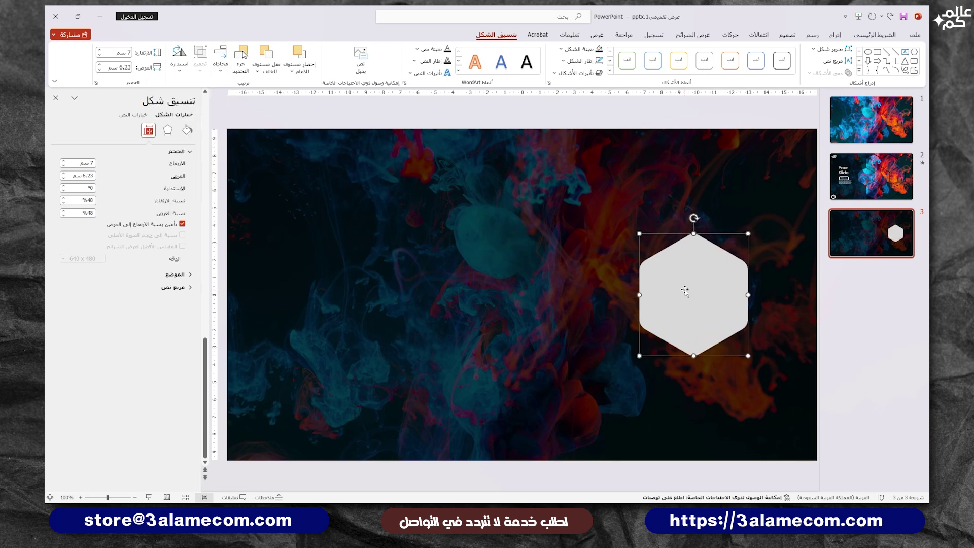
{"action": "left_click_drag", "start_coordinate": [685, 290], "coordinate": [808, 290]}
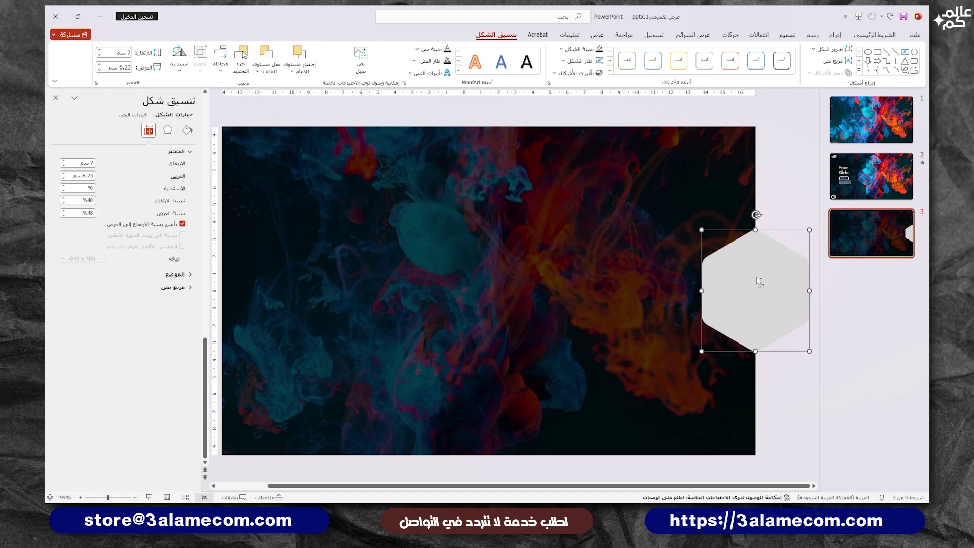
Ctrl-drag copies leftward to make a row of four hexagons
{"action": "left_click_drag", "start_coordinate": [759, 282], "coordinate": [654, 280]}
{"action": "left_click", "coordinate": [741, 274], "text": "shift"}
{"action": "left_click_drag", "start_coordinate": [780, 270], "coordinate": [556, 271]}
{"action": "scroll", "coordinate": [659, 253], "scroll_direction": "down", "scroll_amount": 2}
Select the four hexagons and group them into one row
{"action": "left_click", "coordinate": [766, 232]}
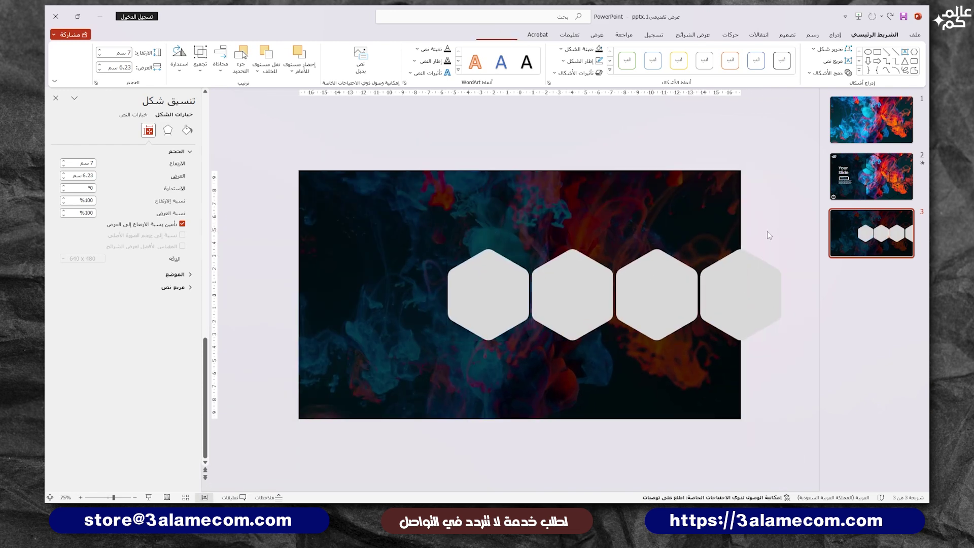
{"action": "left_click_drag", "start_coordinate": [802, 209], "coordinate": [403, 393]}
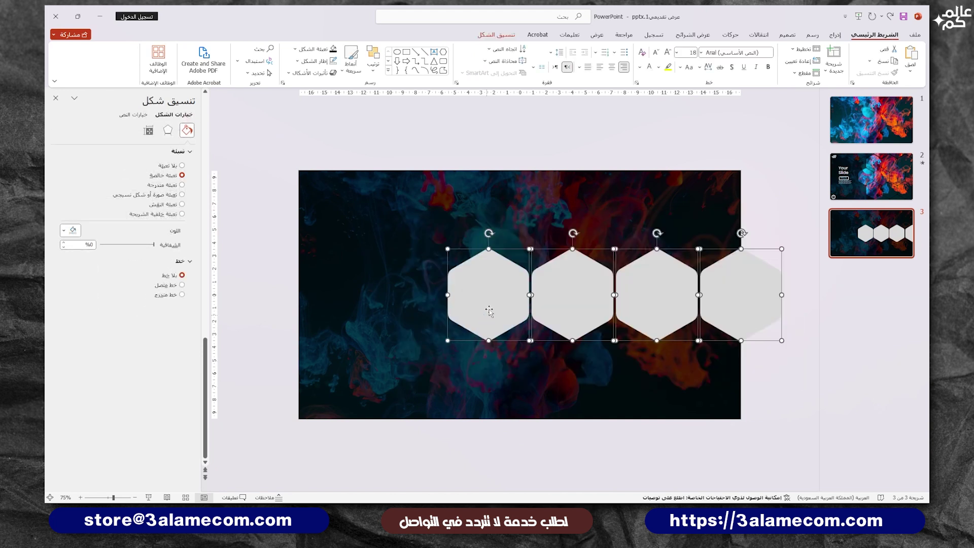
{"action": "right_click", "coordinate": [490, 306]}
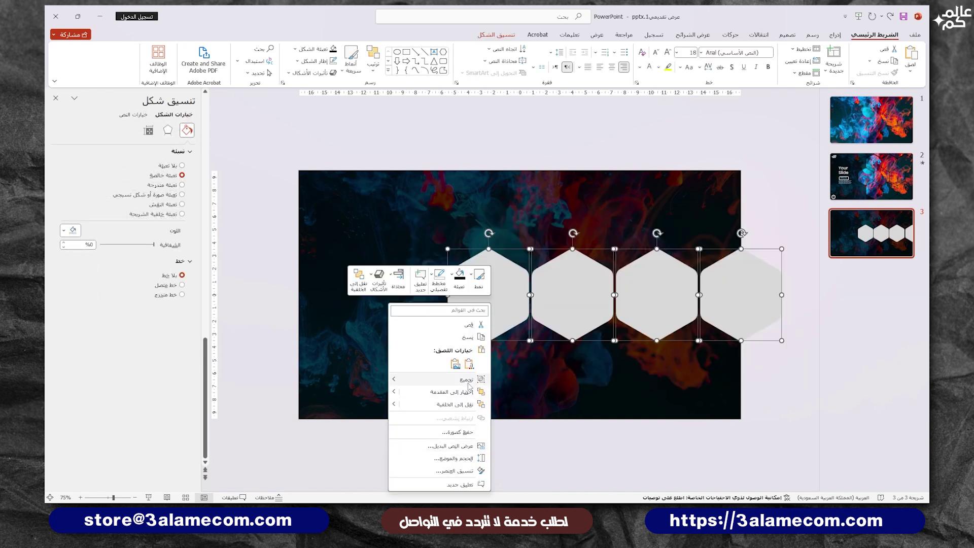
{"action": "mouse_move", "coordinate": [449, 378]}
{"action": "left_click", "coordinate": [375, 381]}
Copy the grouped row above and below with alternating offsets into five staggered rows
{"action": "left_click_drag", "start_coordinate": [469, 305], "coordinate": [514, 240]}
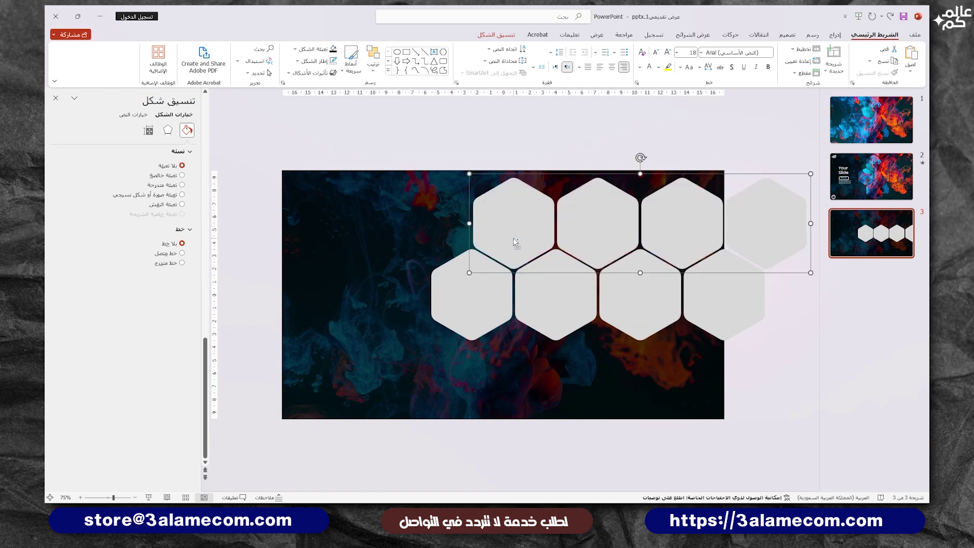
{"action": "scroll", "coordinate": [464, 326], "scroll_direction": "up", "scroll_amount": 5}
{"action": "left_click_drag", "start_coordinate": [464, 326], "coordinate": [464, 322]}
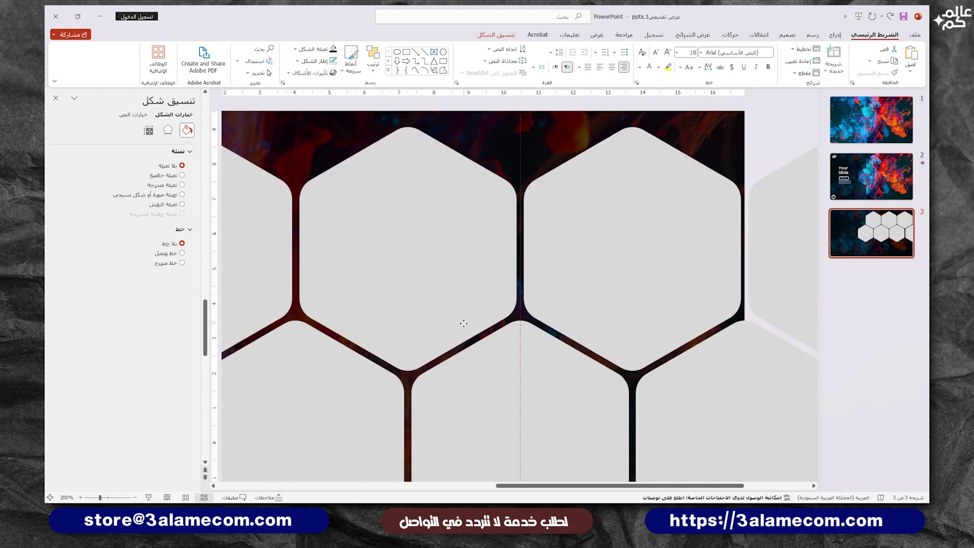
{"action": "scroll", "coordinate": [464, 323], "scroll_direction": "down", "scroll_amount": 5}
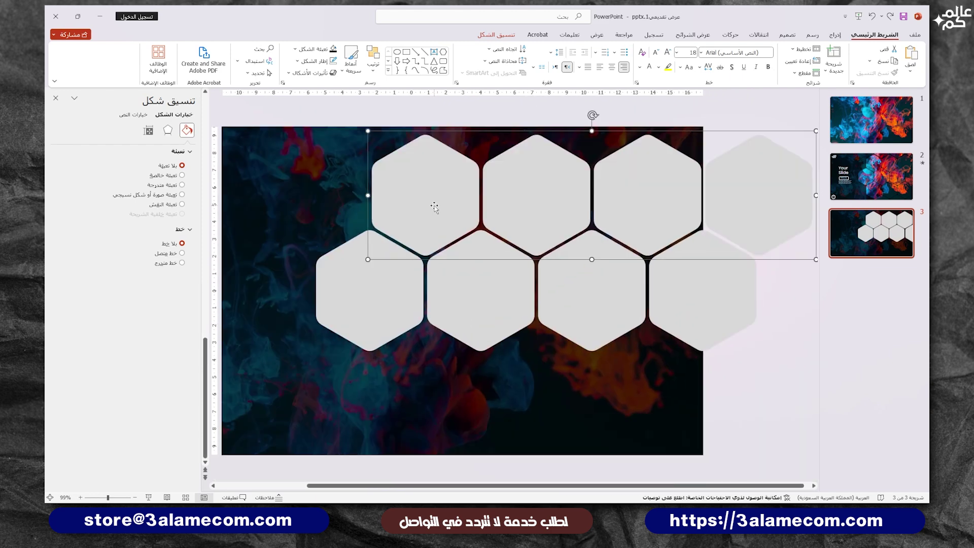
{"action": "left_click_drag", "start_coordinate": [437, 182], "coordinate": [434, 378]}
{"action": "scroll", "coordinate": [431, 340], "scroll_direction": "down", "scroll_amount": 3}
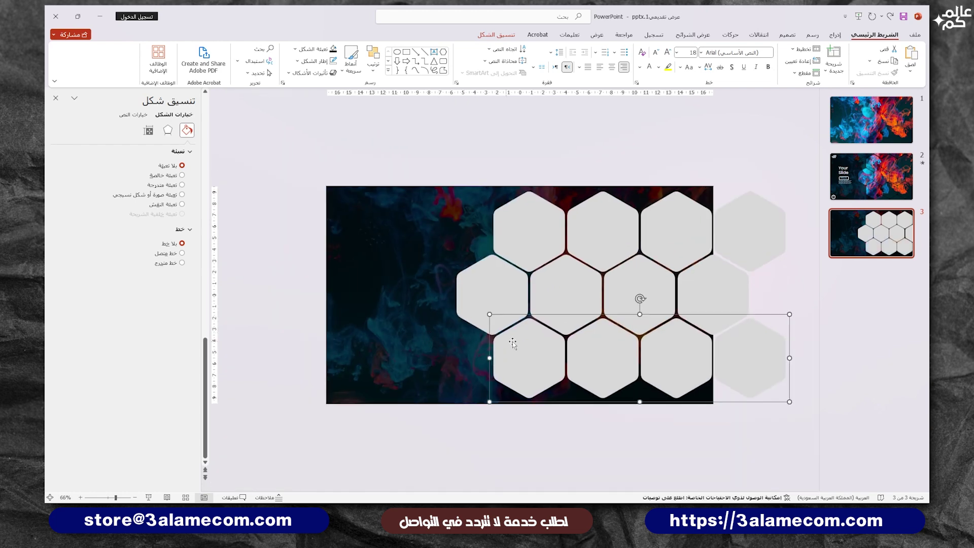
{"action": "left_click_drag", "start_coordinate": [512, 343], "coordinate": [555, 412]}
{"action": "scroll", "coordinate": [518, 229], "scroll_direction": "up", "scroll_amount": 10}
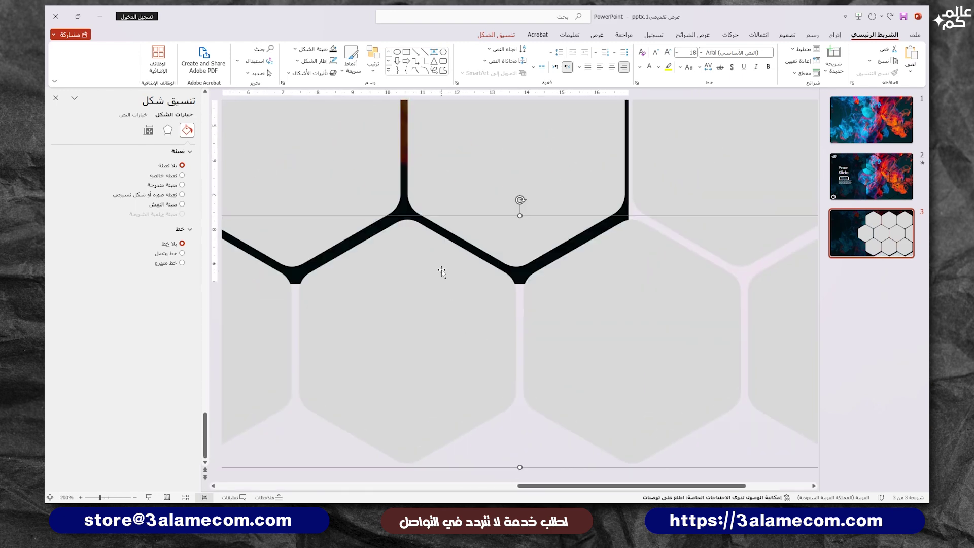
{"action": "scroll", "coordinate": [435, 266], "scroll_direction": "down", "scroll_amount": 10}
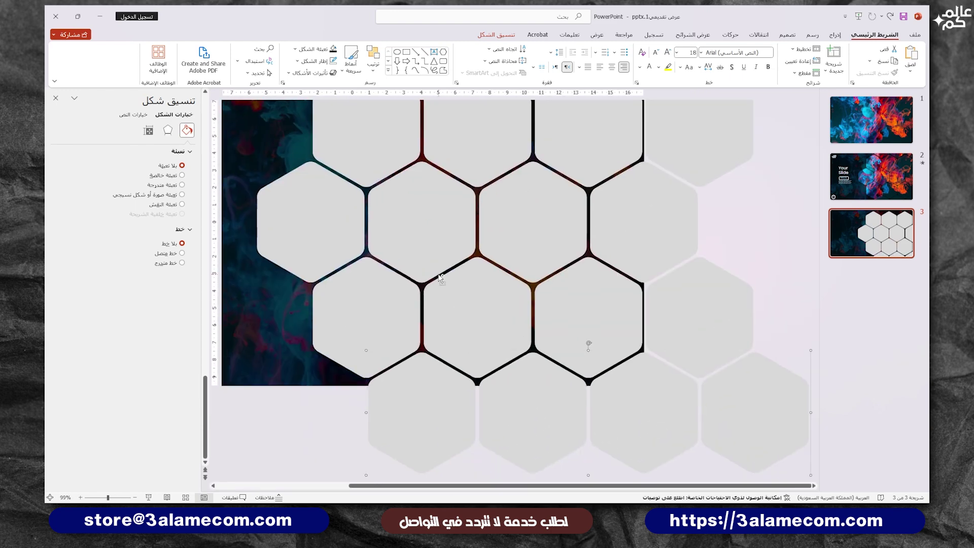
{"action": "left_click_drag", "start_coordinate": [556, 419], "coordinate": [548, 175]}
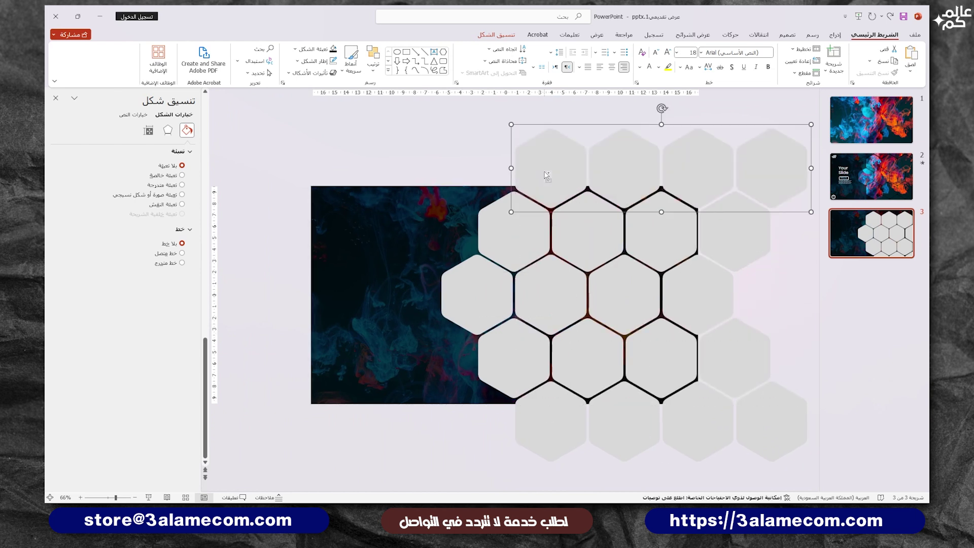
{"action": "key", "text": "Escape"}
{"action": "scroll", "coordinate": [608, 429], "scroll_direction": "down", "scroll_amount": 2}
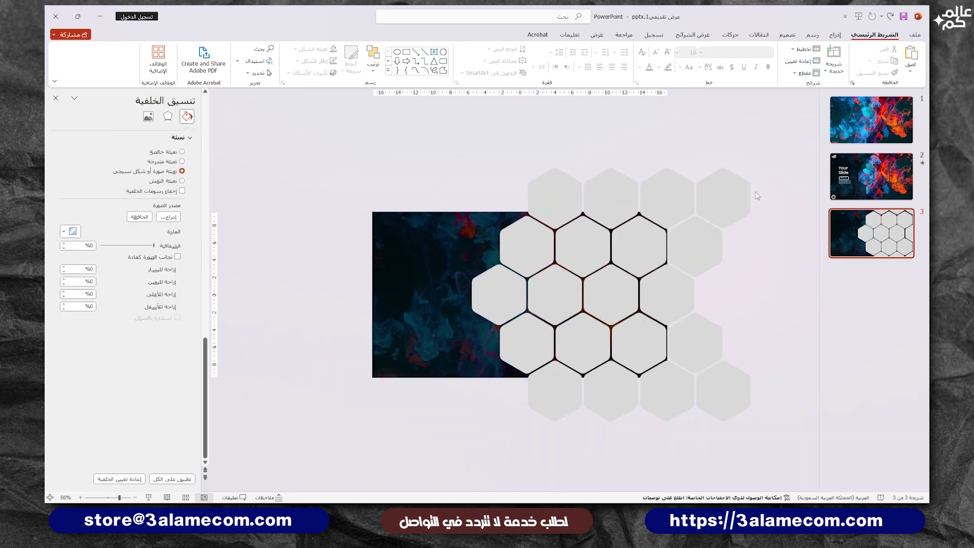
Distribute the hexagon rows evenly from top to bottom and group them
{"action": "left_click_drag", "start_coordinate": [794, 144], "coordinate": [463, 488]}
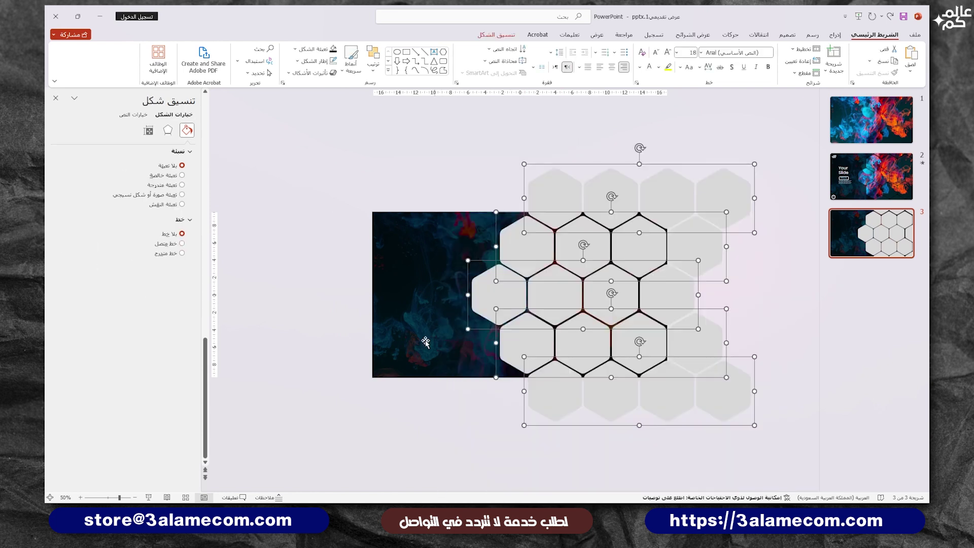
{"action": "left_click", "coordinate": [374, 71]}
{"action": "mouse_move", "coordinate": [346, 213]}
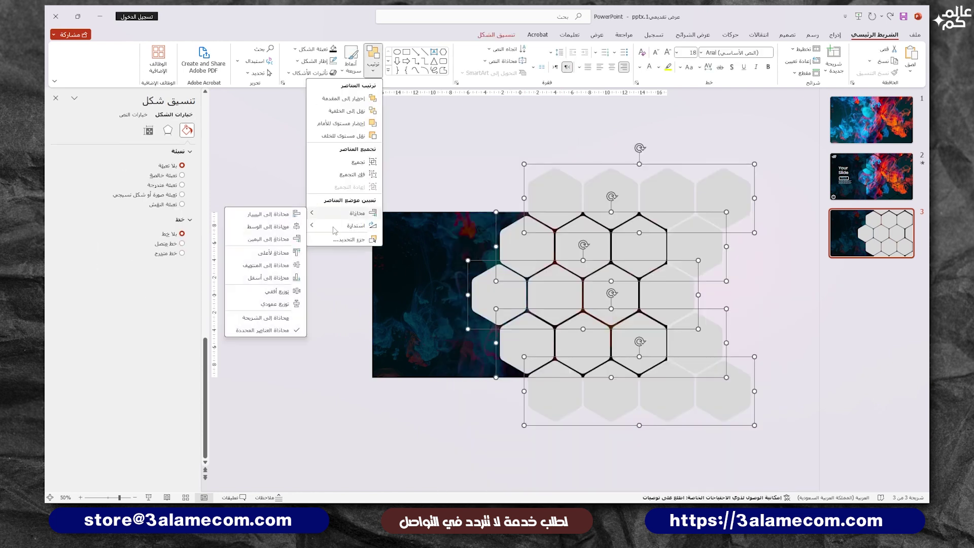
{"action": "left_click", "coordinate": [285, 304]}
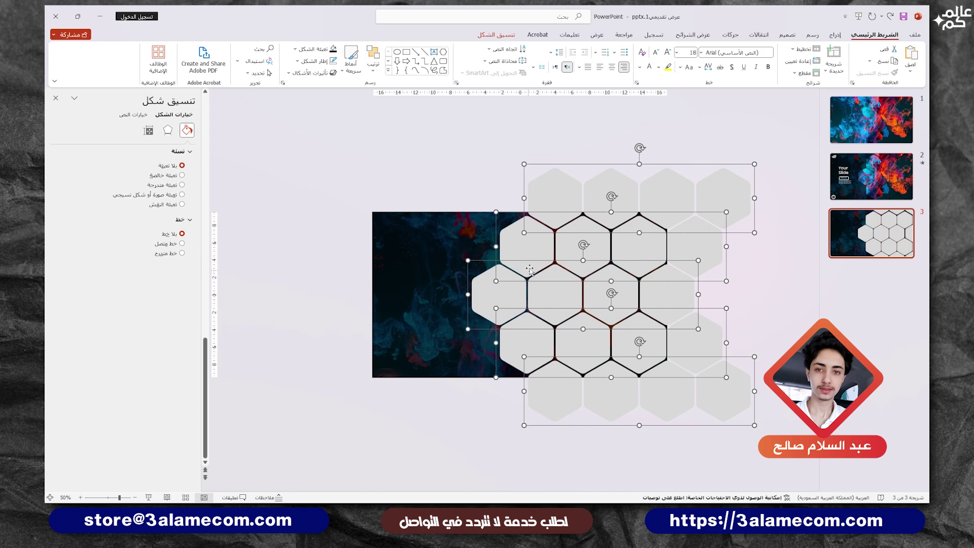
{"action": "right_click", "coordinate": [527, 249]}
{"action": "mouse_move", "coordinate": [476, 322]}
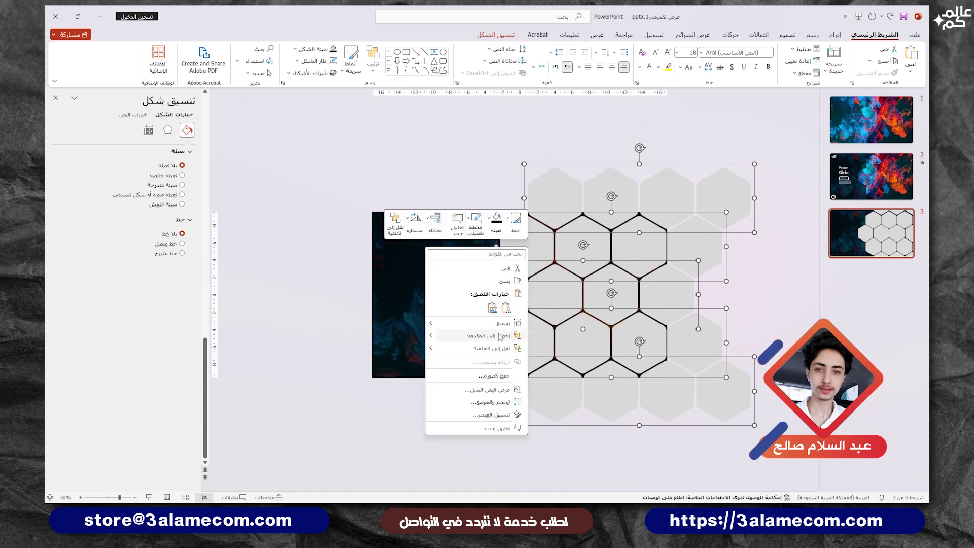
{"action": "left_click", "coordinate": [401, 324]}
Delete the four hexagons along the honeycomb's right edge
{"action": "left_click", "coordinate": [732, 208]}
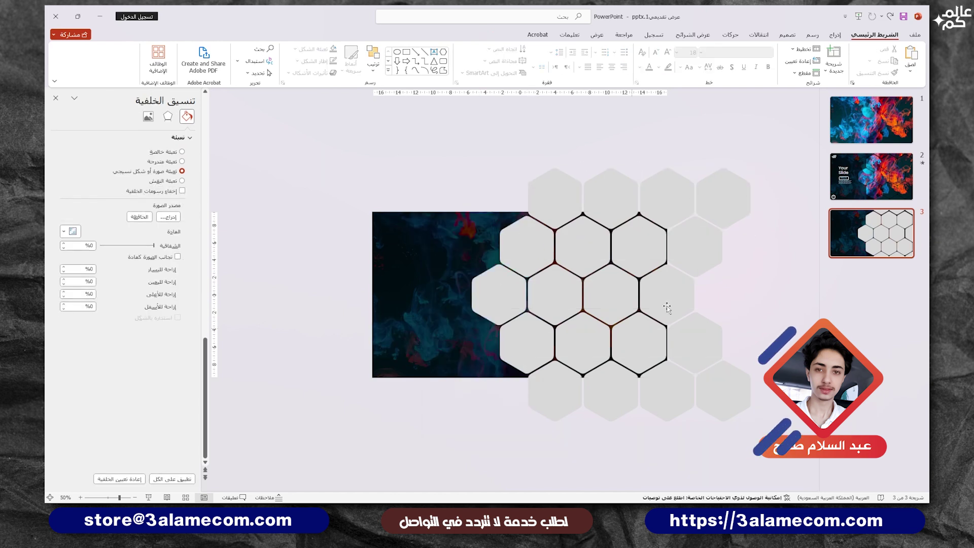
{"action": "left_click", "coordinate": [732, 208]}
{"action": "left_click", "coordinate": [703, 254], "text": "shift"}
{"action": "left_click", "coordinate": [703, 320], "text": "shift"}
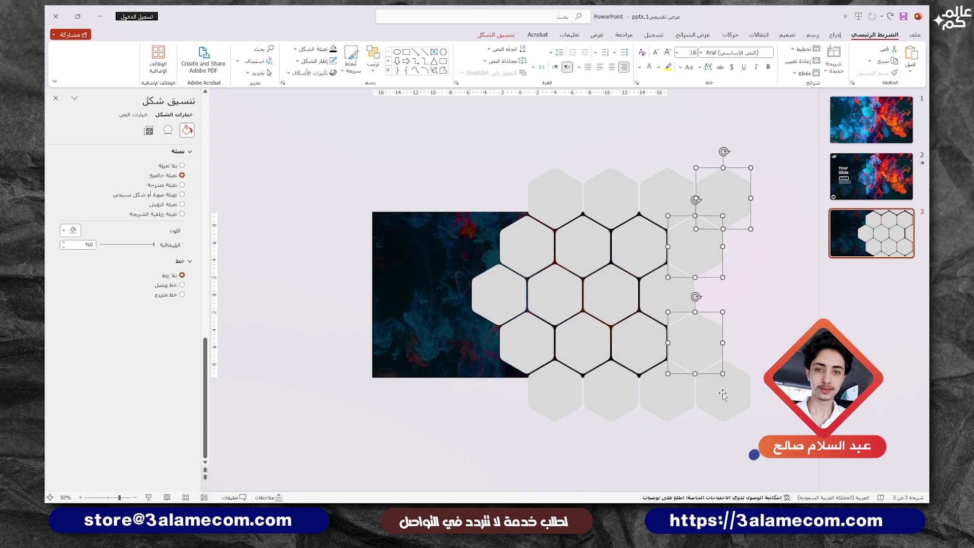
{"action": "left_click", "coordinate": [732, 410], "text": "shift"}
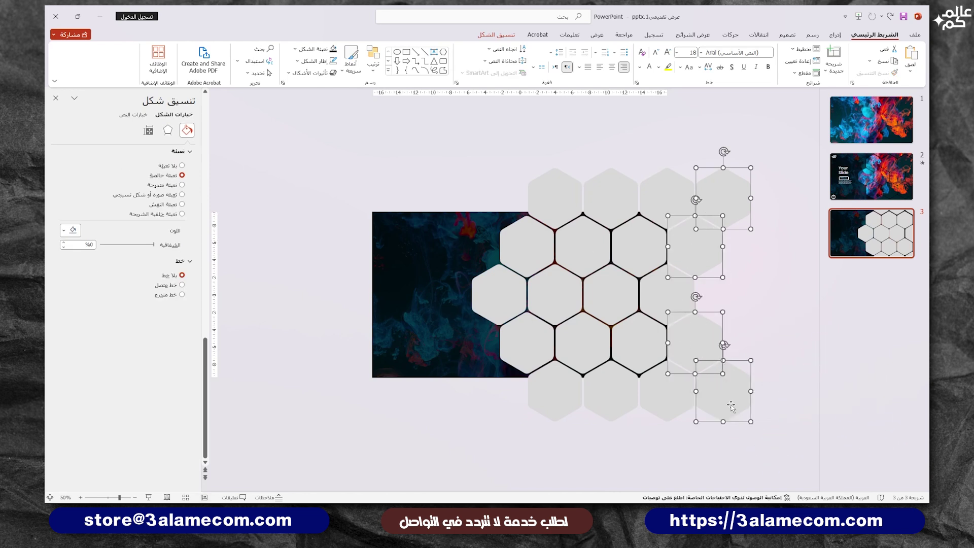
{"action": "key", "text": "Delete"}
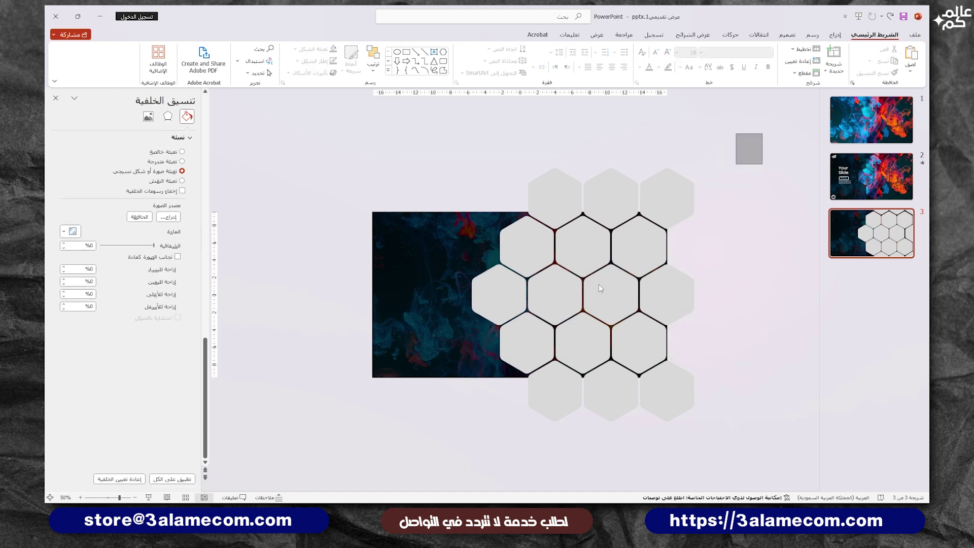
{"action": "left_click_drag", "start_coordinate": [763, 132], "coordinate": [458, 488]}
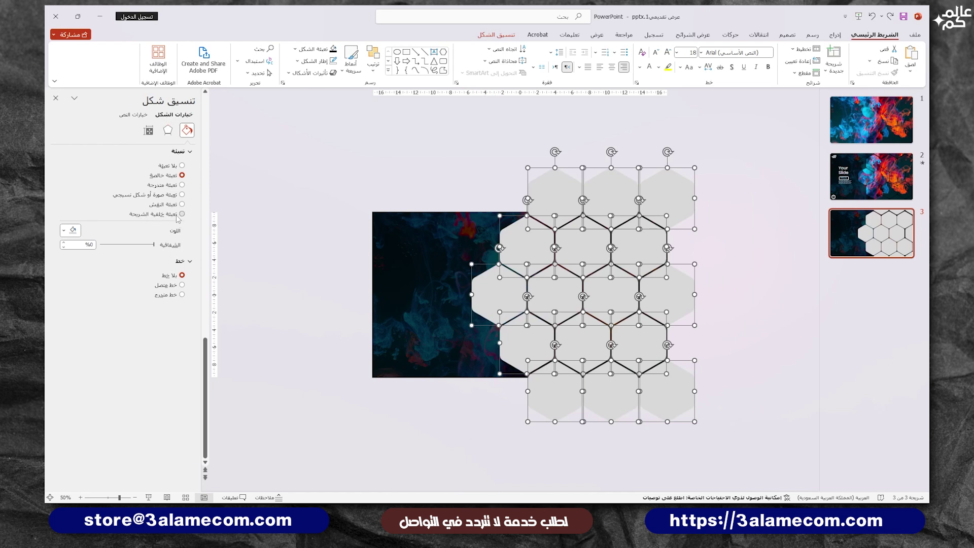
Fill all the selected hexagons with the slide background image
{"action": "left_click", "coordinate": [181, 214]}
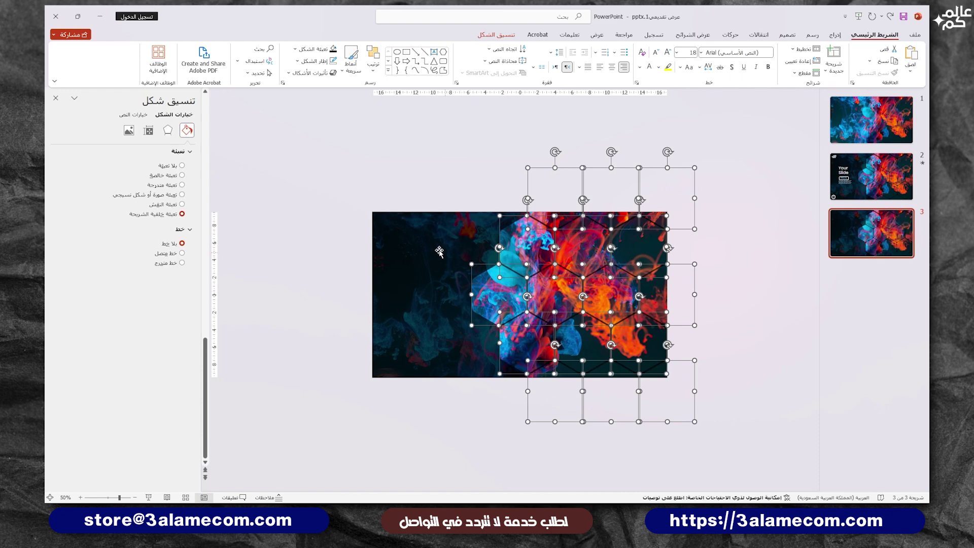
{"action": "scroll", "coordinate": [503, 295], "scroll_direction": "up", "scroll_amount": 1}
{"action": "scroll", "coordinate": [504, 295], "scroll_direction": "up", "scroll_amount": 1}
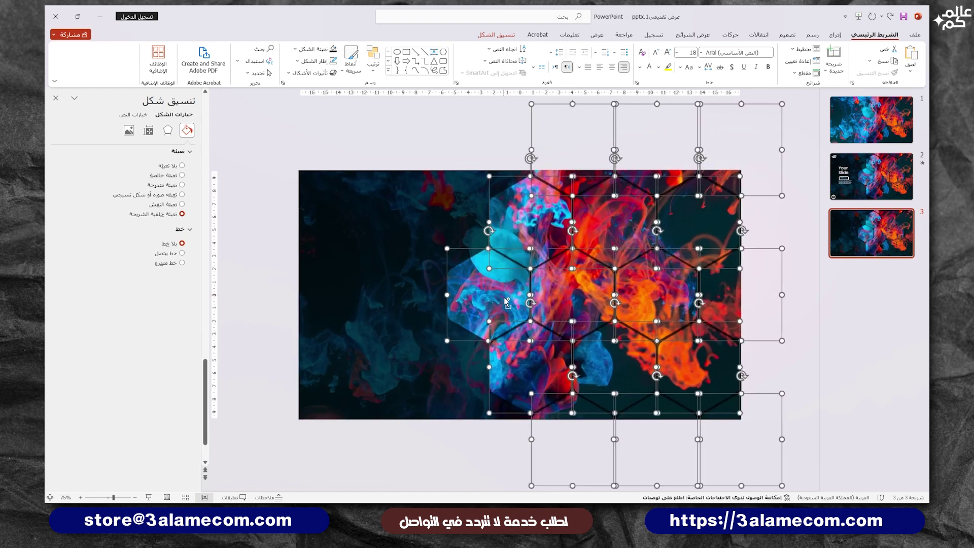
Give the hexagons a centred outer shadow with 16 pt blur and 0% transparency
{"action": "left_click", "coordinate": [167, 130]}
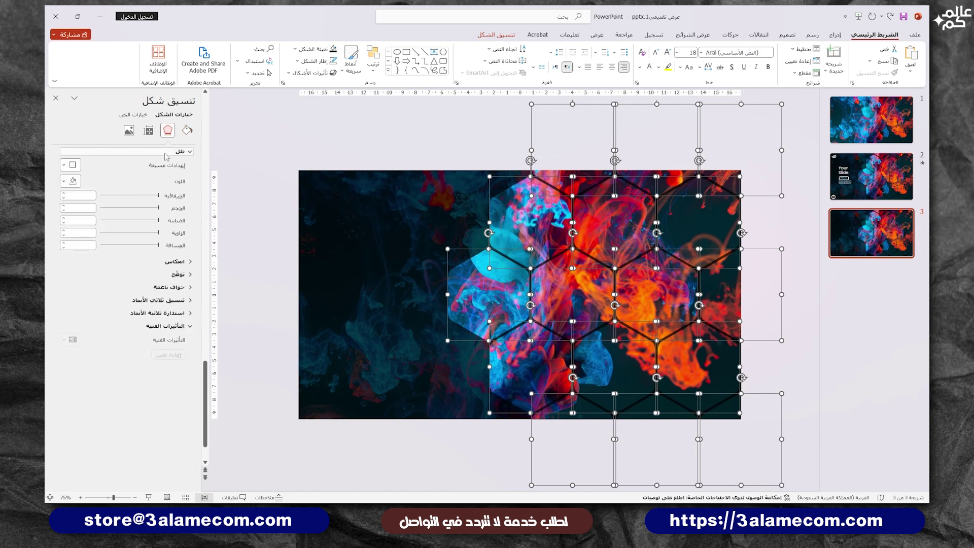
{"action": "left_click", "coordinate": [66, 165]}
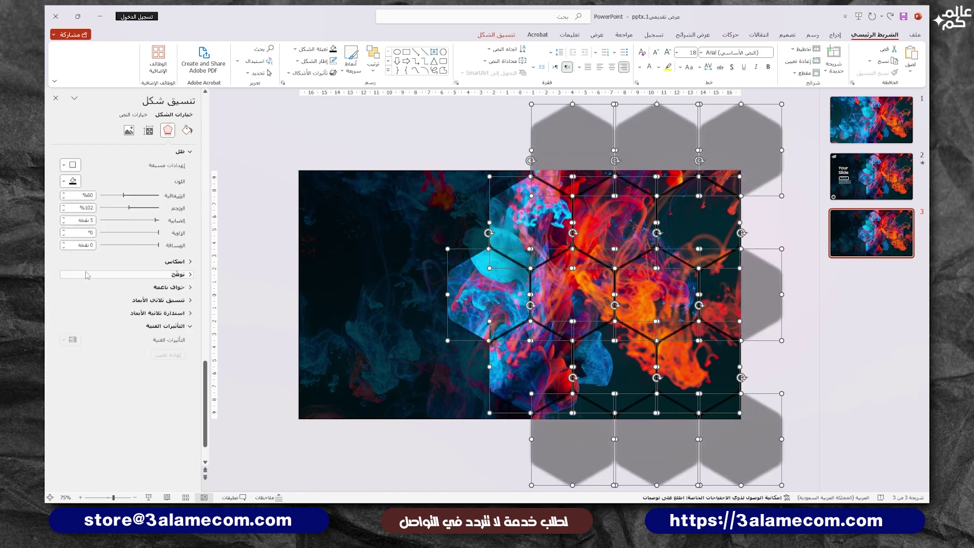
{"action": "left_click", "coordinate": [83, 267]}
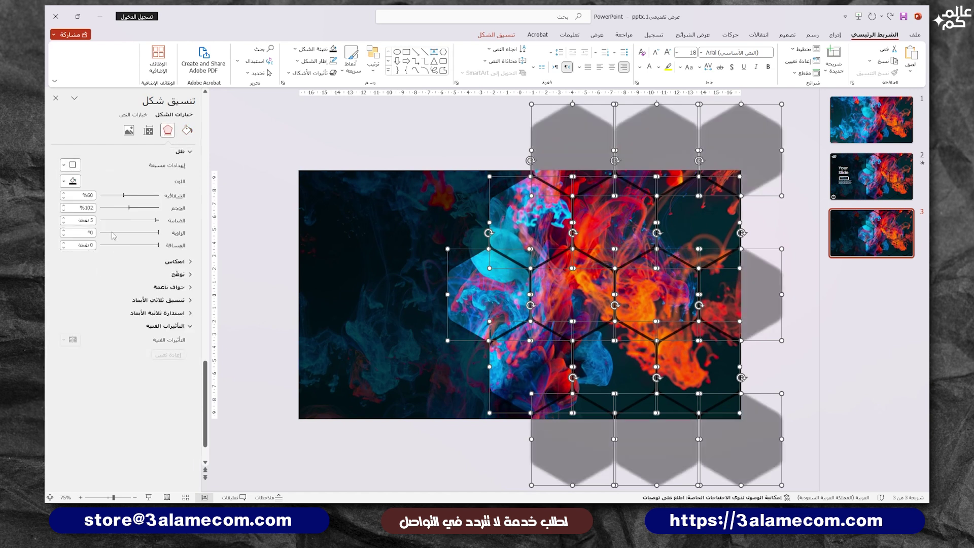
{"action": "double_click", "coordinate": [85, 221]}
{"action": "type", "text": "16"}
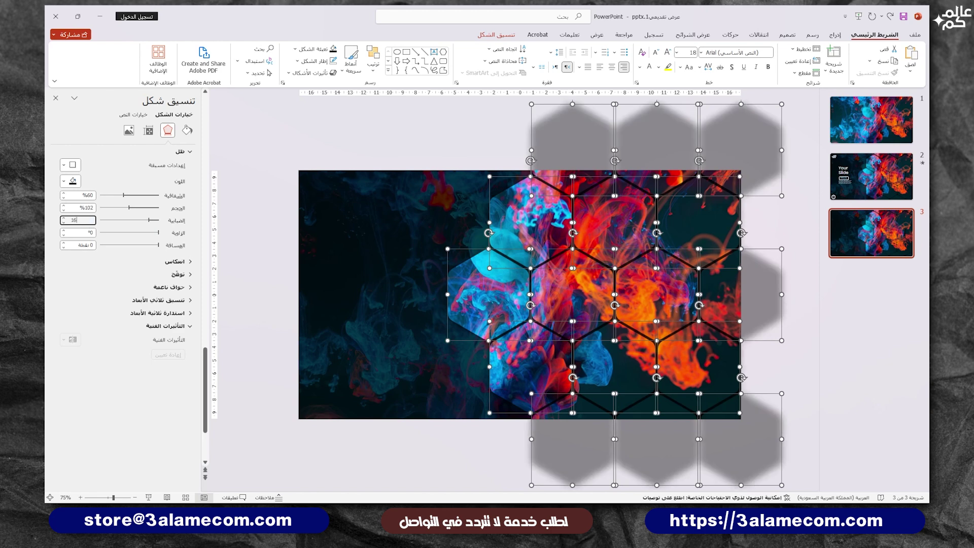
{"action": "left_click_drag", "start_coordinate": [123, 195], "coordinate": [178, 198]}
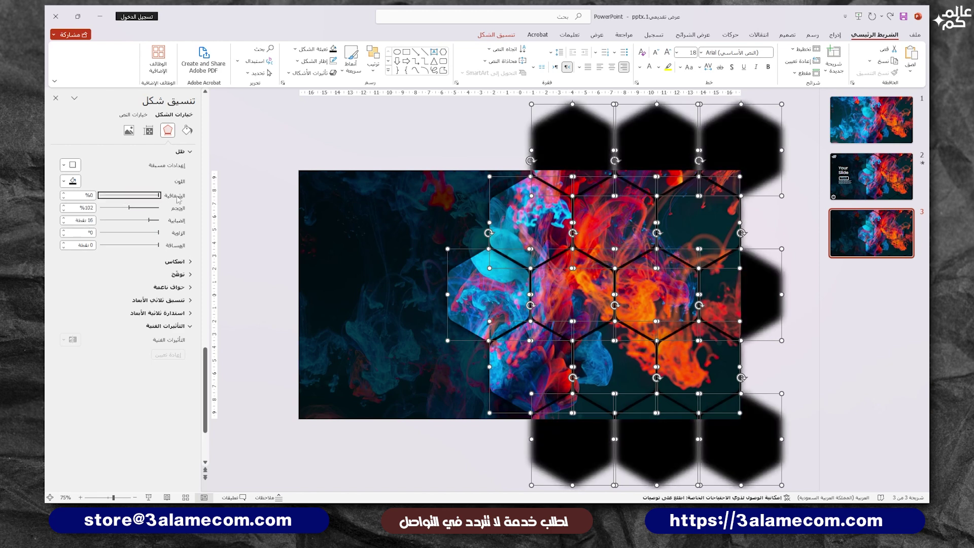
{"action": "left_click", "coordinate": [436, 156]}
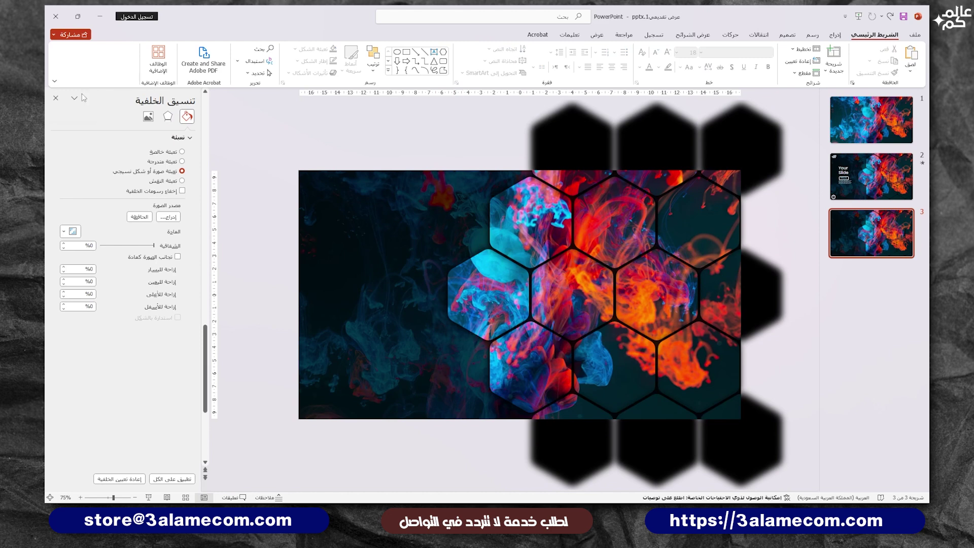
Group the three top-row hexagons together
{"action": "left_click", "coordinate": [56, 98]}
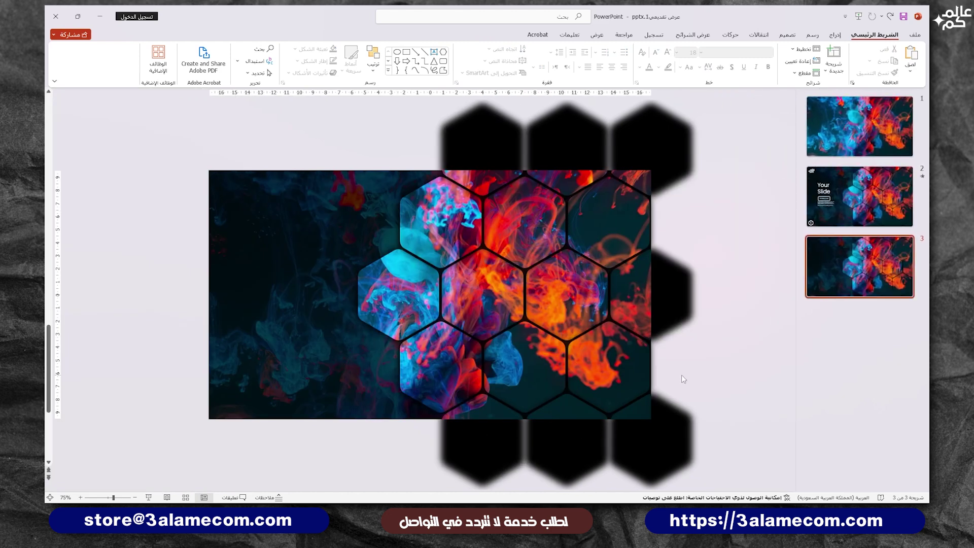
{"action": "left_click", "coordinate": [500, 176]}
{"action": "left_click", "coordinate": [569, 176], "text": "shift"}
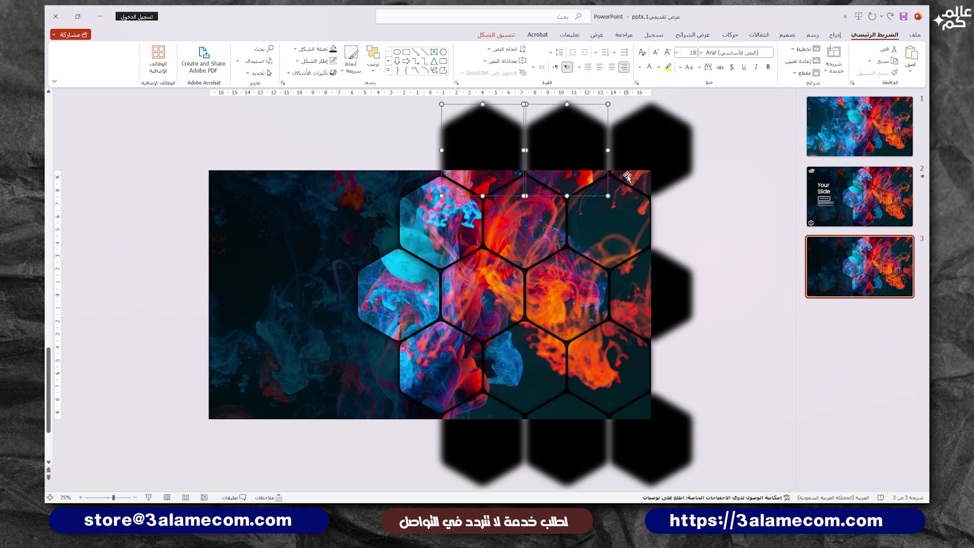
{"action": "left_click", "coordinate": [628, 176], "text": "shift"}
{"action": "right_click", "coordinate": [628, 179]}
{"action": "mouse_move", "coordinate": [601, 251]}
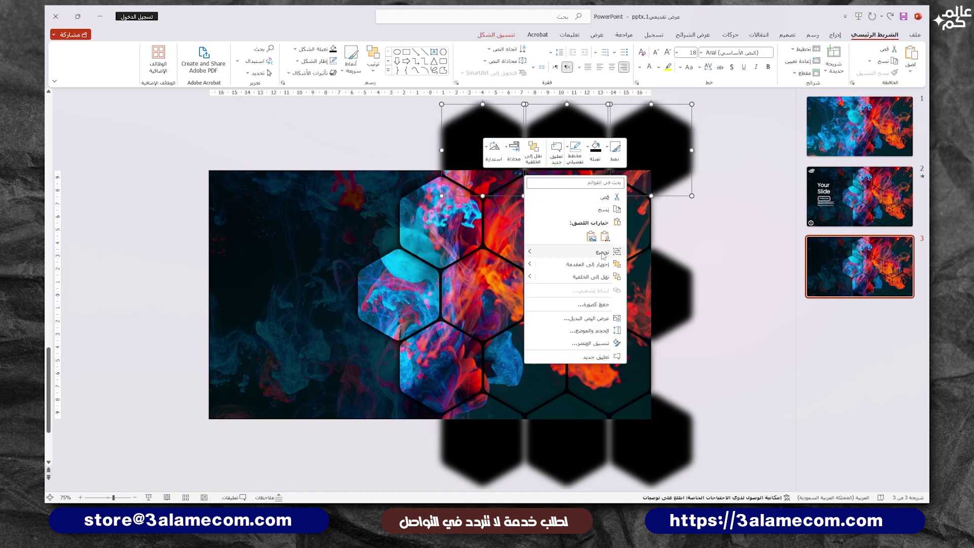
{"action": "left_click", "coordinate": [508, 252]}
Group the three hexagons in the middle of the slide
{"action": "left_click", "coordinate": [420, 234]}
{"action": "left_click", "coordinate": [511, 235], "text": "shift"}
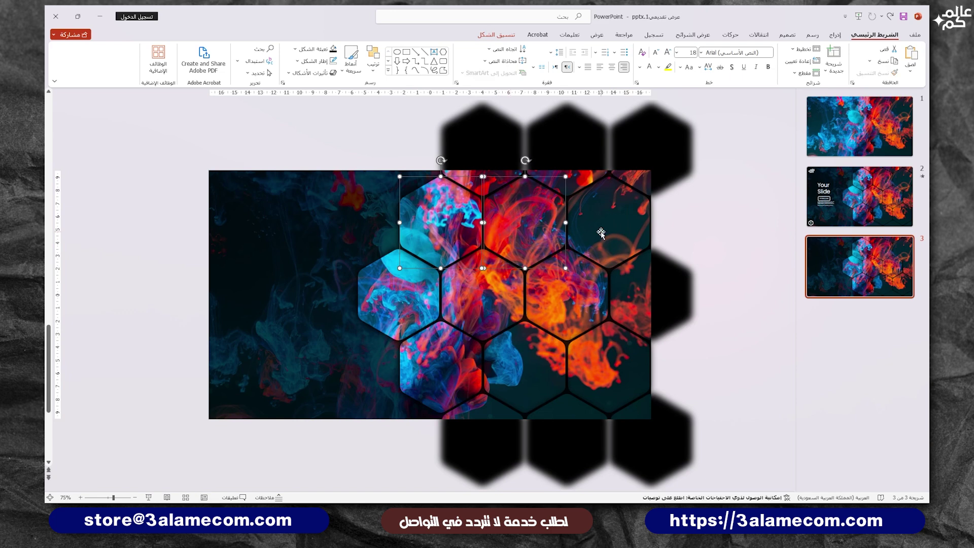
{"action": "left_click", "coordinate": [601, 234], "text": "shift"}
{"action": "right_click", "coordinate": [600, 233]}
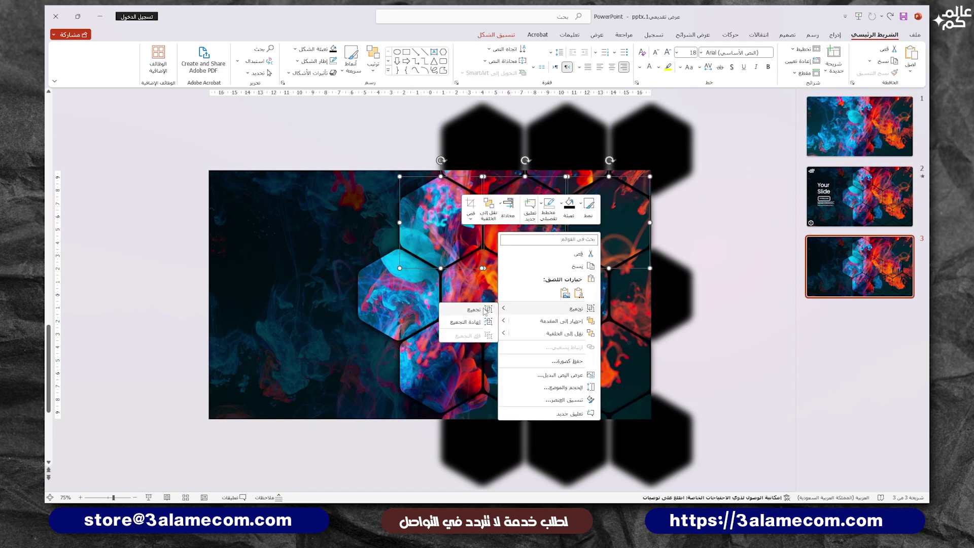
{"action": "left_click", "coordinate": [470, 310]}
Group the four middle-row hexagons together
{"action": "left_click", "coordinate": [399, 294]}
{"action": "left_click", "coordinate": [491, 294], "text": "shift"}
{"action": "left_click", "coordinate": [579, 295], "text": "shift"}
{"action": "left_click", "coordinate": [626, 293], "text": "shift"}
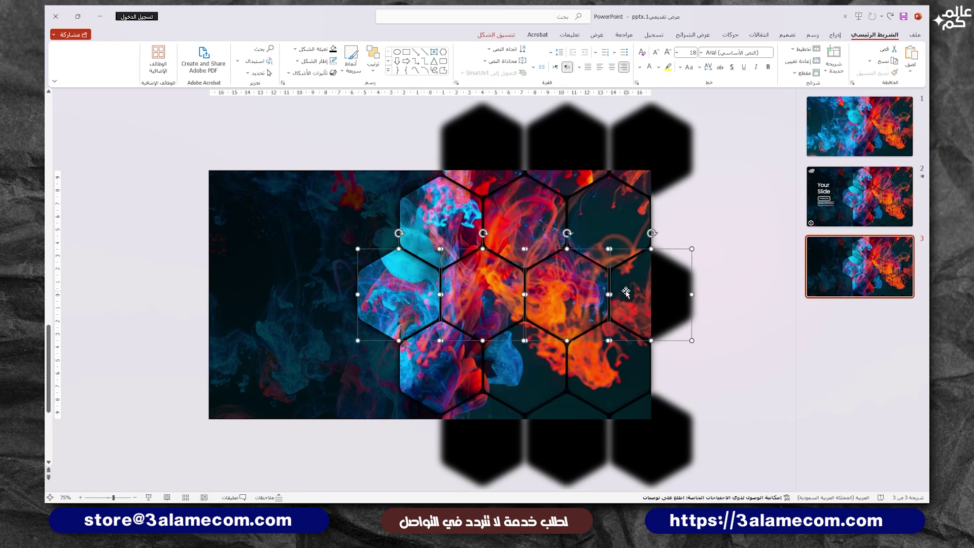
{"action": "right_click", "coordinate": [625, 290]}
{"action": "mouse_move", "coordinate": [573, 367]}
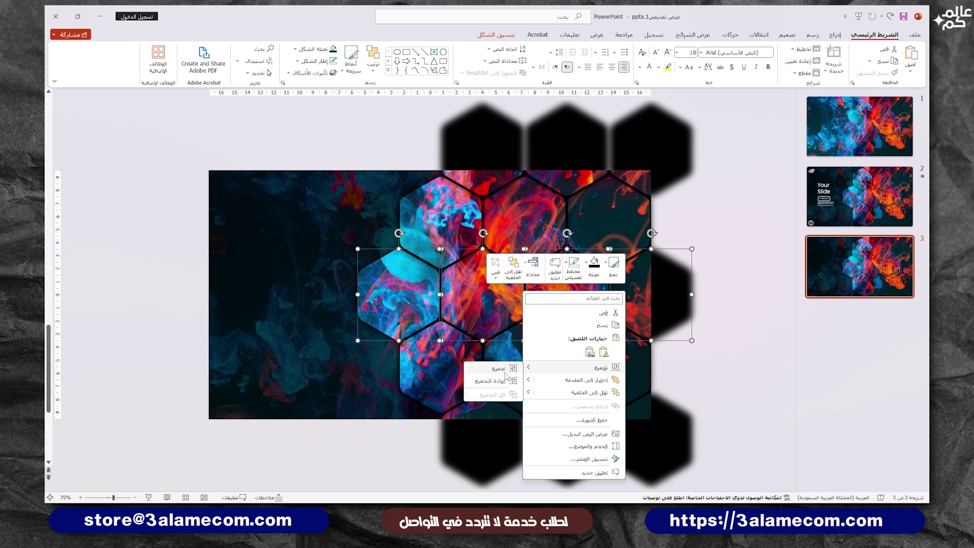
{"action": "left_click", "coordinate": [484, 369]}
Bring the three bottom-row hexagons to the front
{"action": "left_click", "coordinate": [458, 390]}
{"action": "left_click", "coordinate": [532, 382], "text": "shift"}
{"action": "left_click", "coordinate": [583, 386], "text": "shift"}
{"action": "right_click", "coordinate": [583, 386]}
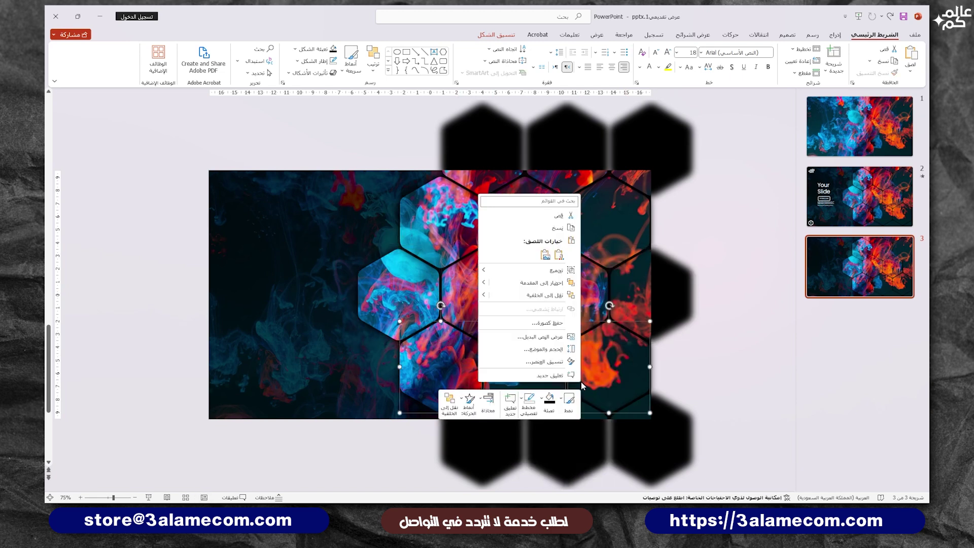
{"action": "left_click", "coordinate": [441, 274]}
Group the three hexagons along the bottom edge below the slide
{"action": "left_click", "coordinate": [479, 426]}
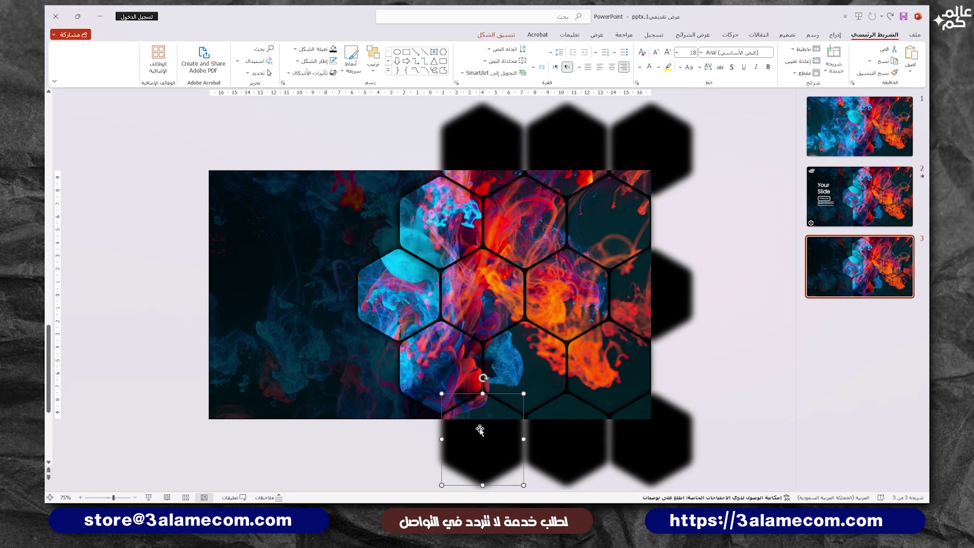
{"action": "left_click", "coordinate": [584, 440], "text": "shift"}
{"action": "left_click", "coordinate": [618, 440], "text": "shift"}
{"action": "right_click", "coordinate": [631, 440]}
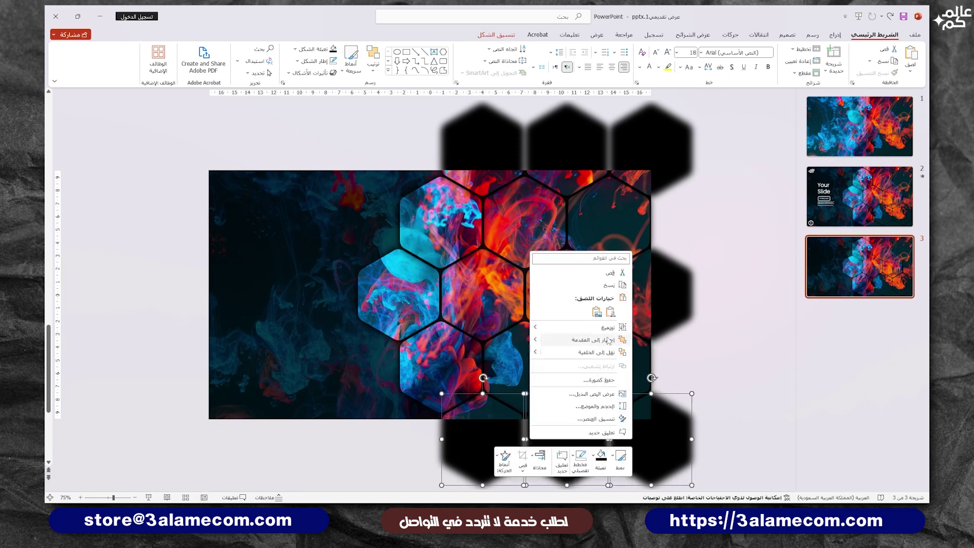
{"action": "left_click", "coordinate": [504, 329]}
Bring the middle-row group to the front, undoing an accidental move
{"action": "left_click", "coordinate": [697, 358]}
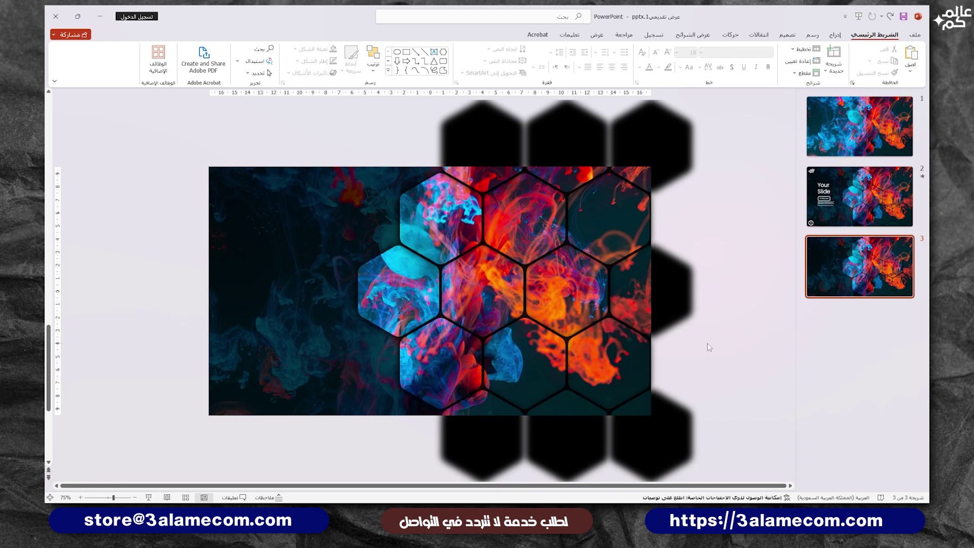
{"action": "left_click", "coordinate": [410, 277]}
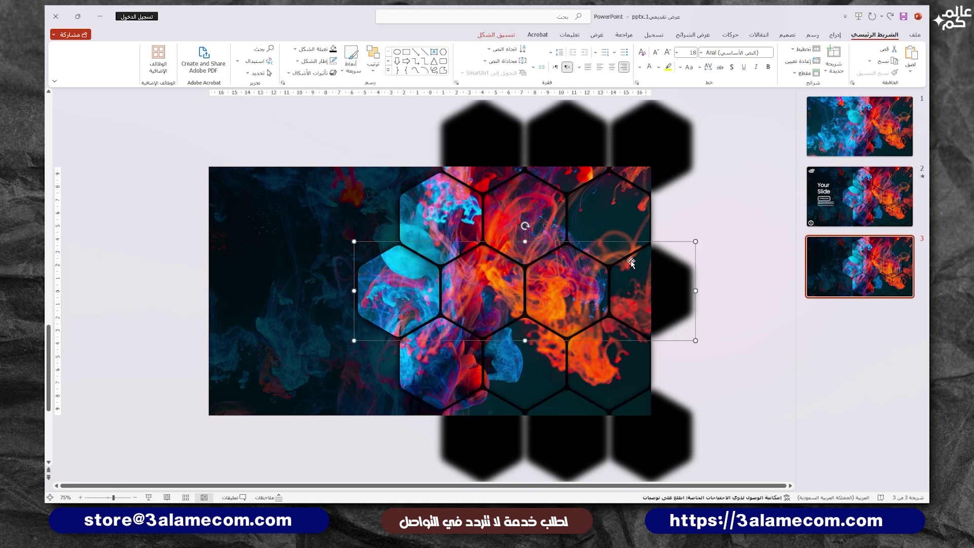
{"action": "left_click_drag", "start_coordinate": [384, 300], "coordinate": [239, 307]}
{"action": "key", "text": "ctrl+z"}
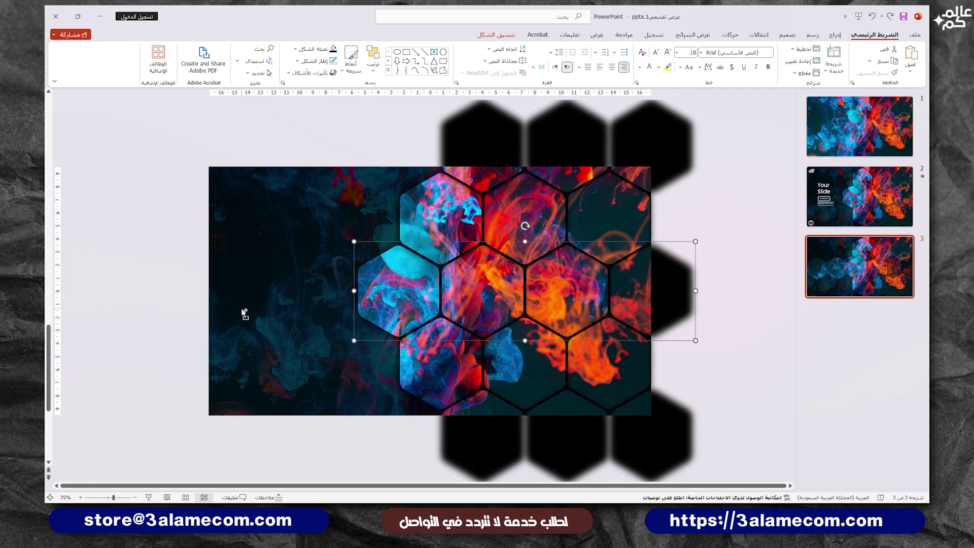
{"action": "right_click", "coordinate": [410, 284]}
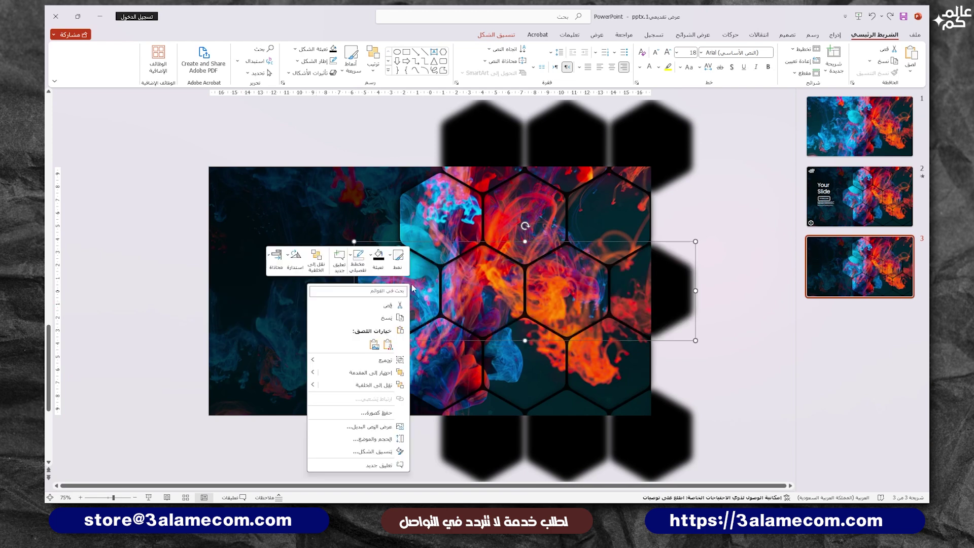
{"action": "left_click", "coordinate": [369, 375]}
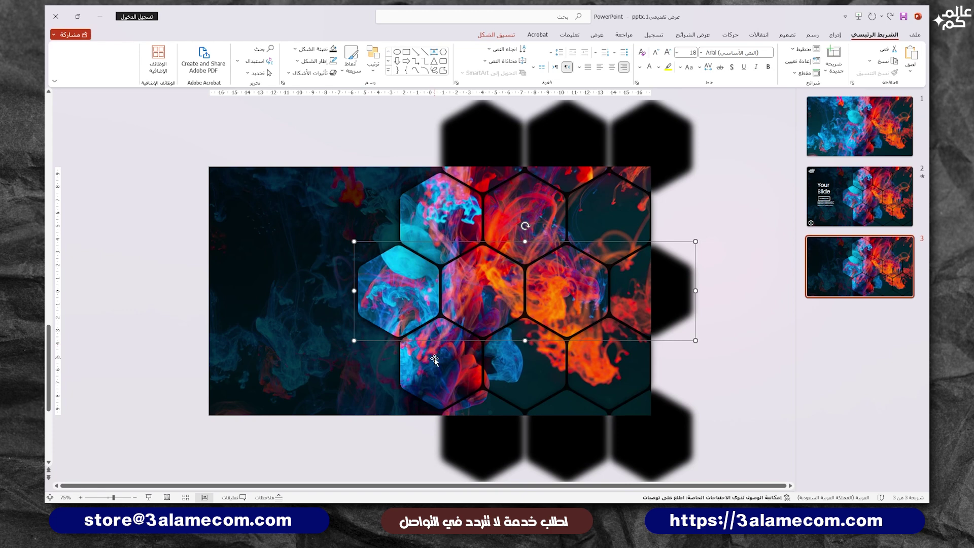
Shift the middle hexagon row left so it lines up with the honeycomb
{"action": "left_click", "coordinate": [441, 233], "text": "shift"}
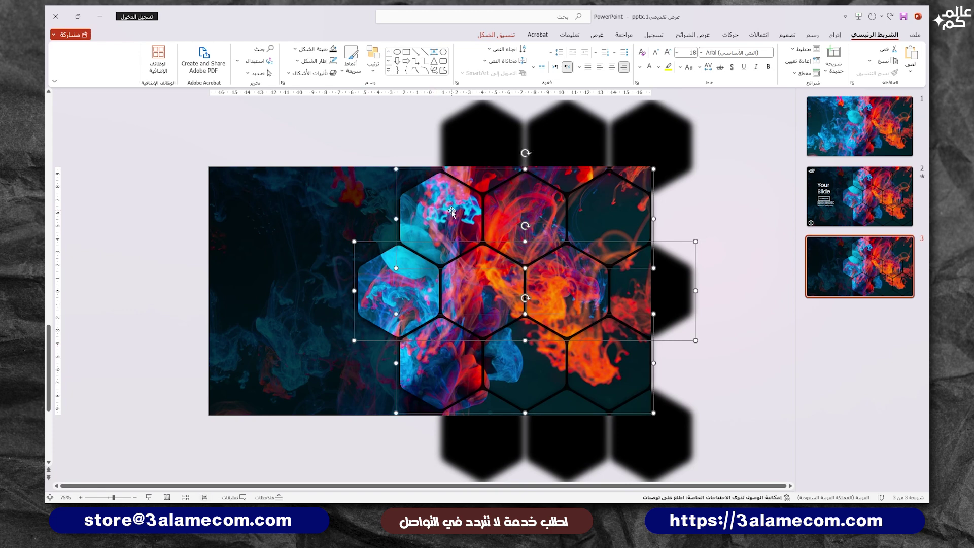
{"action": "right_click", "coordinate": [452, 212]}
{"action": "left_click", "coordinate": [451, 280]}
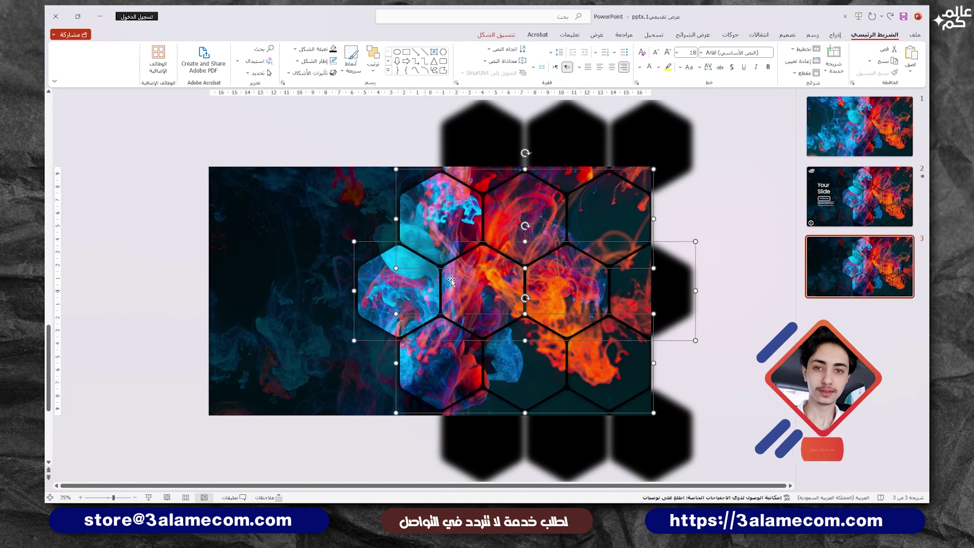
{"action": "left_click_drag", "start_coordinate": [451, 280], "coordinate": [418, 298]}
{"action": "left_click", "coordinate": [440, 214]}
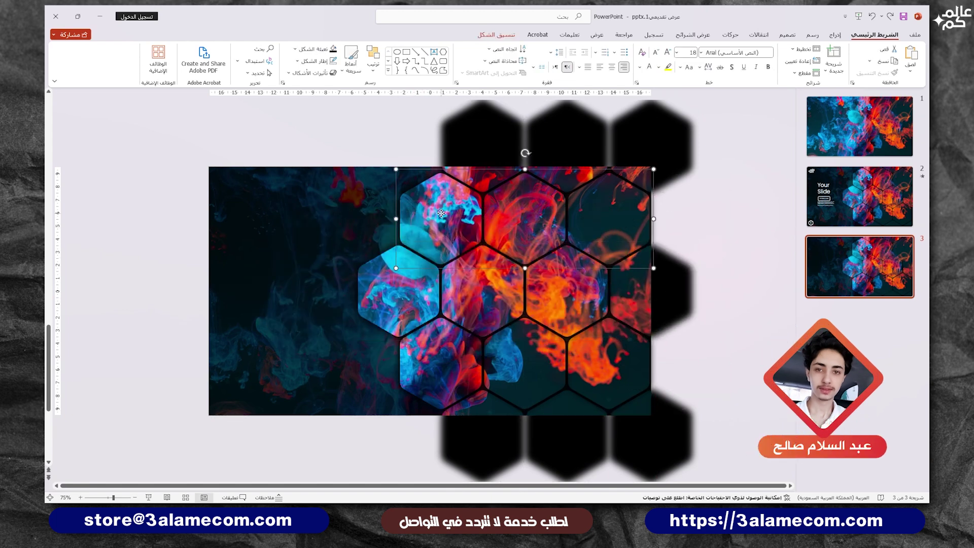
{"action": "left_click", "coordinate": [732, 324]}
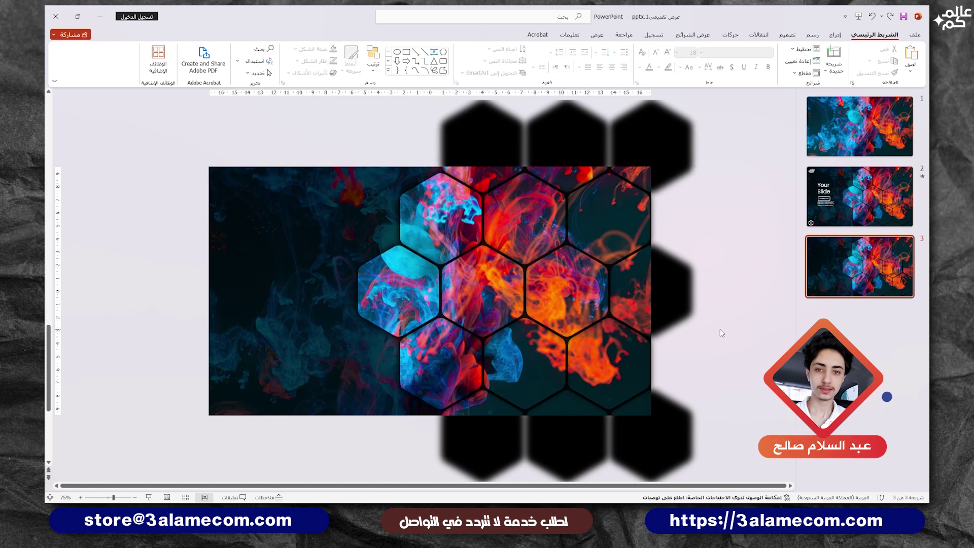
Apply Fly In to the top, middle and bottom row groups, starting With Previous, with the Animation Pane shown
{"action": "left_click", "coordinate": [731, 35]}
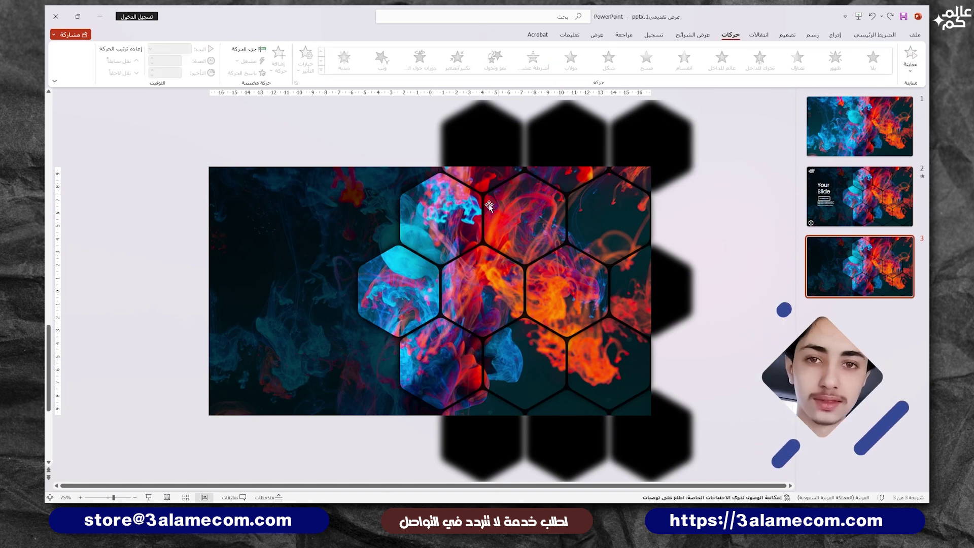
{"action": "left_click", "coordinate": [478, 174]}
{"action": "left_click", "coordinate": [408, 284], "text": "shift"}
{"action": "left_click", "coordinate": [476, 403], "text": "shift"}
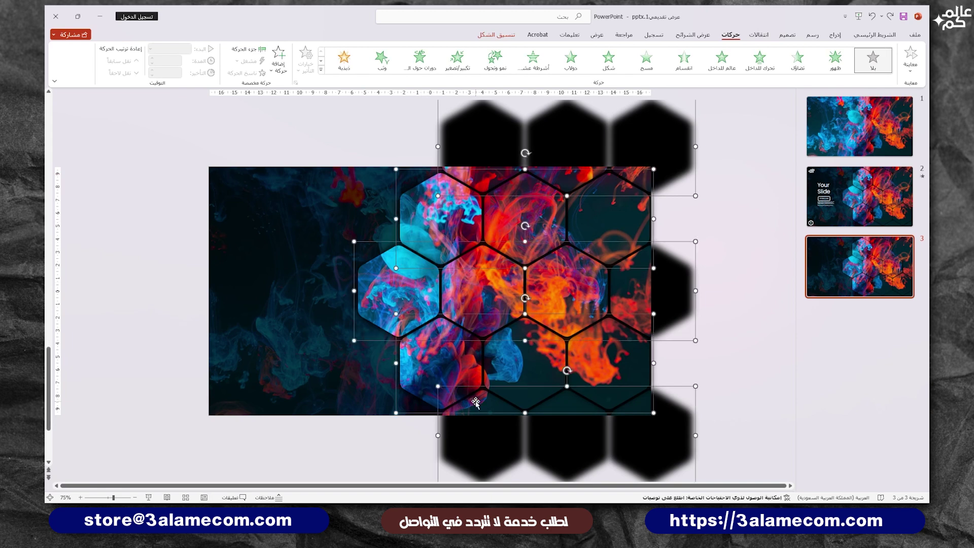
{"action": "left_click", "coordinate": [760, 64]}
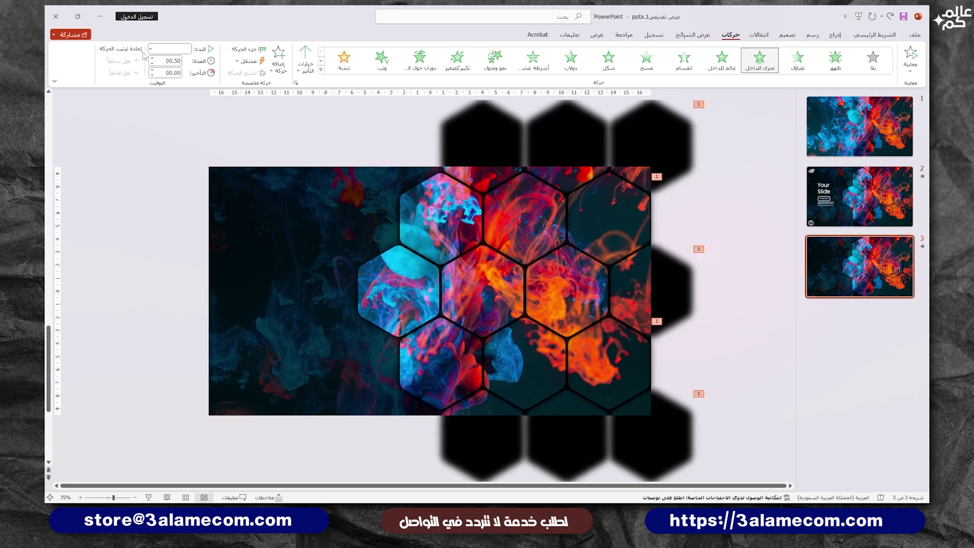
{"action": "left_click", "coordinate": [186, 49]}
{"action": "left_click", "coordinate": [171, 71]}
{"action": "left_click", "coordinate": [249, 51]}
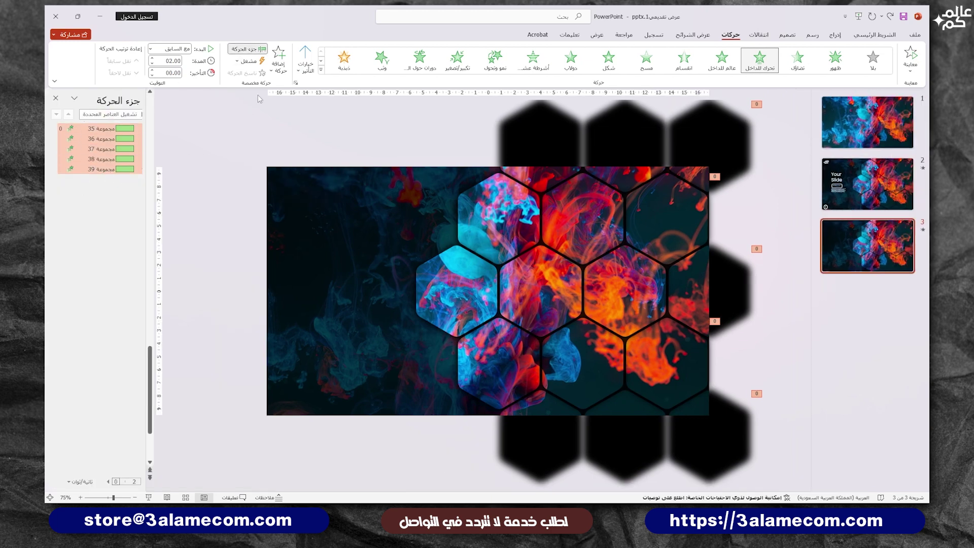
Set the rows' Fly In direction to From Top with a 2-second smooth end
{"action": "left_click", "coordinate": [303, 71]}
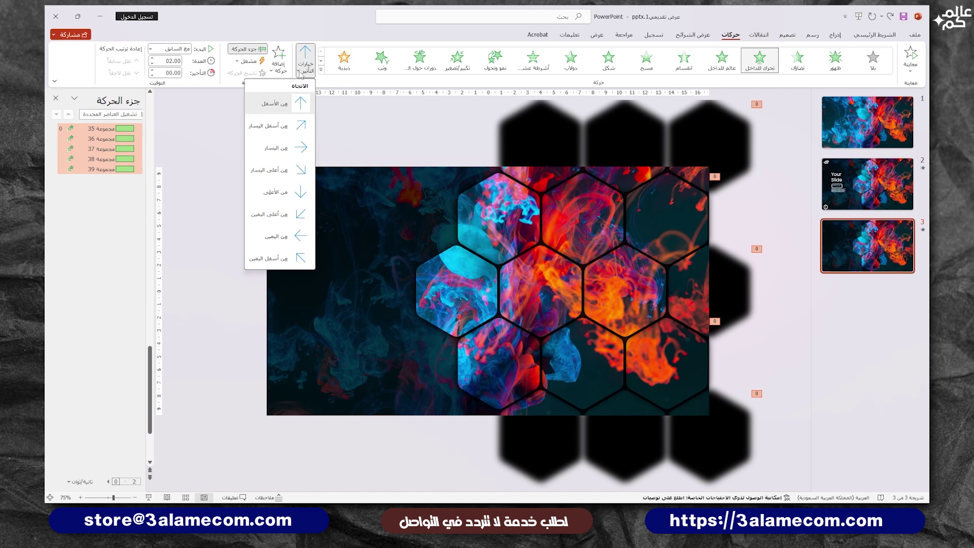
{"action": "left_click", "coordinate": [293, 191]}
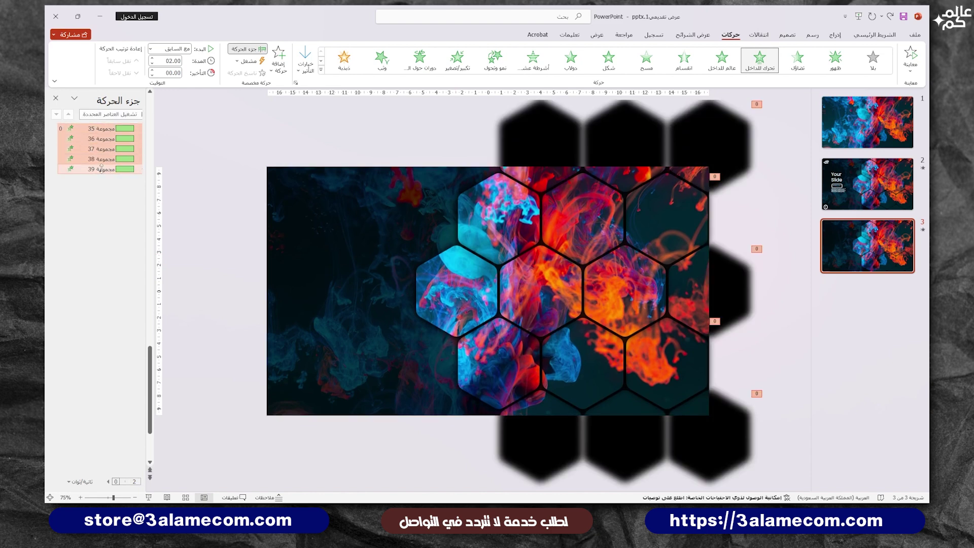
{"action": "left_click", "coordinate": [141, 128]}
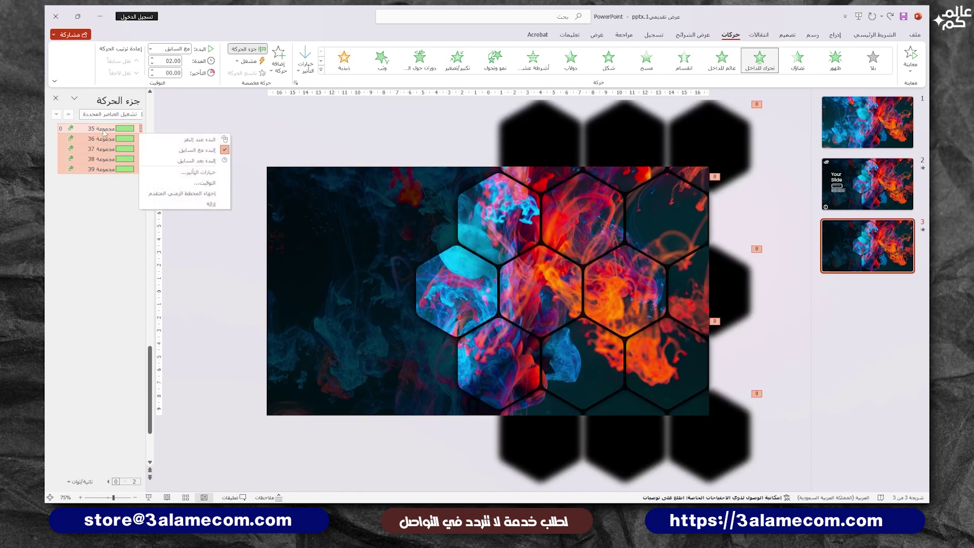
{"action": "left_click", "coordinate": [207, 173]}
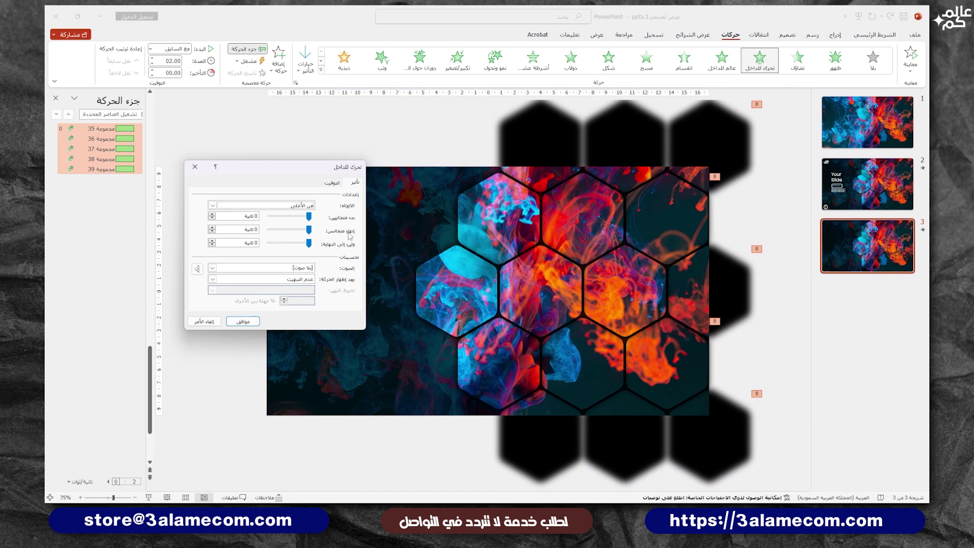
{"action": "left_click_drag", "start_coordinate": [309, 231], "coordinate": [259, 234]}
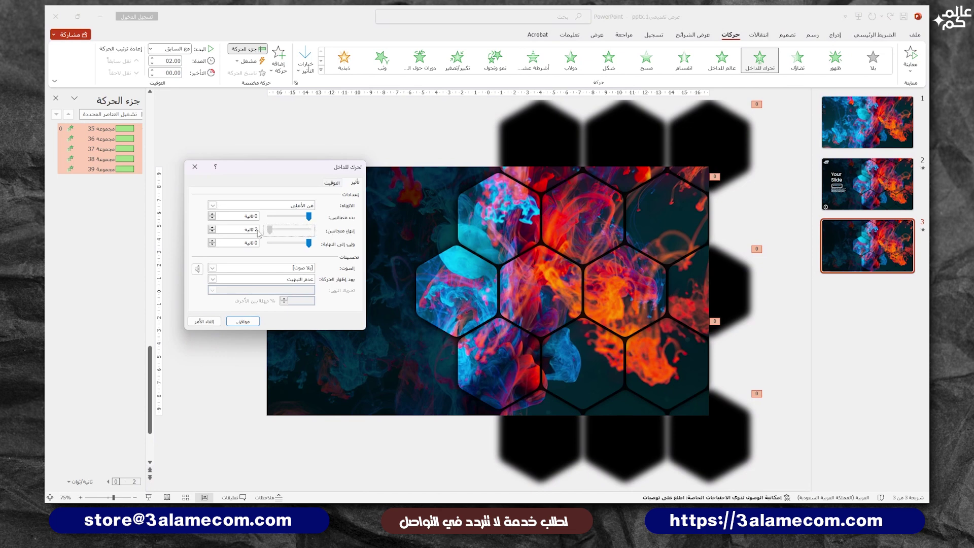
{"action": "left_click", "coordinate": [245, 321]}
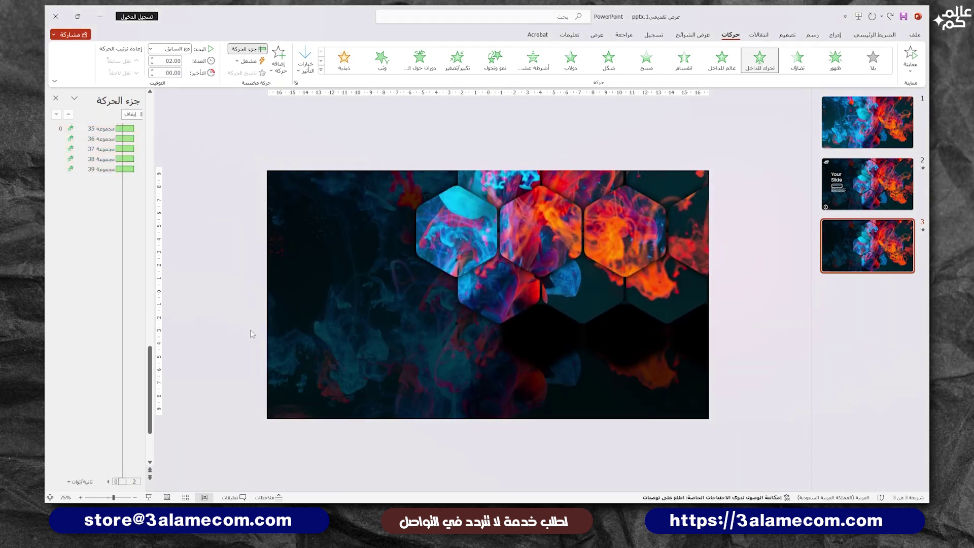
Set the two lower hexagon row groups to fly in from the bottom
{"action": "left_click", "coordinate": [530, 406]}
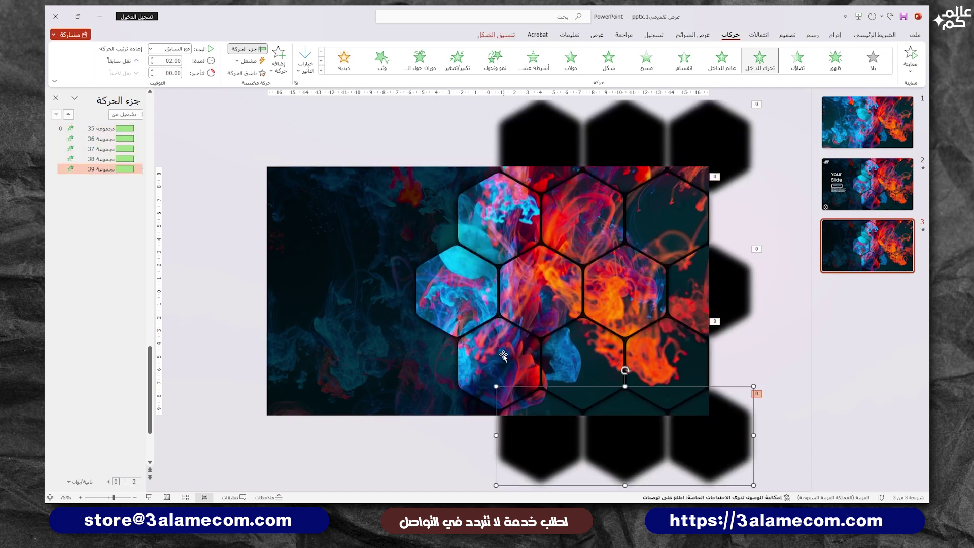
{"action": "left_click", "coordinate": [504, 356], "text": "shift"}
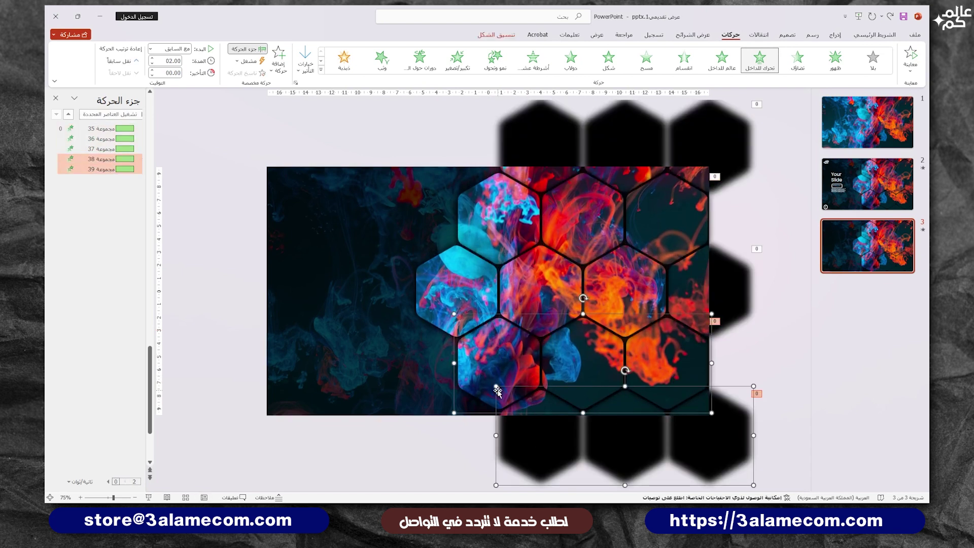
{"action": "left_click", "coordinate": [305, 61]}
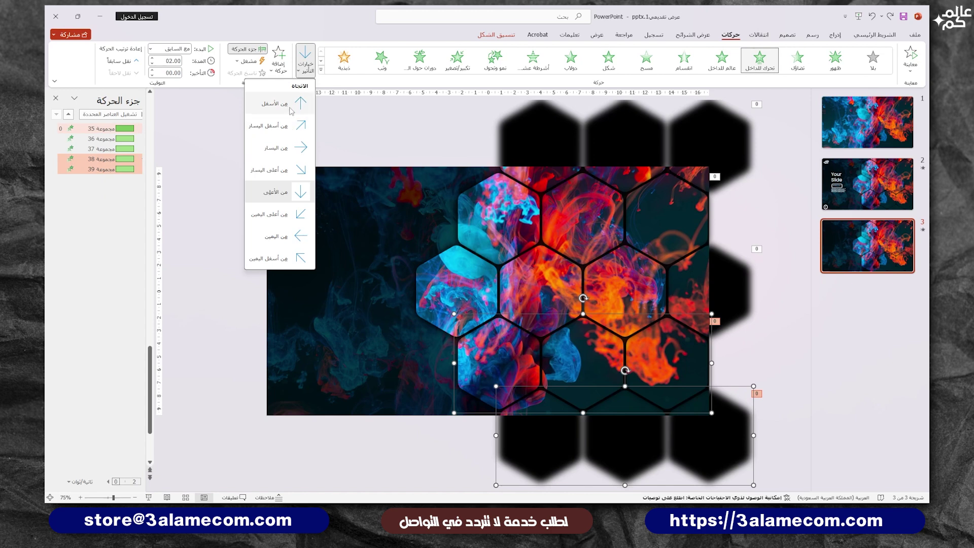
{"action": "left_click", "coordinate": [249, 201]}
Make the middle hexagon row group fly in from the right
{"action": "left_click", "coordinate": [437, 299]}
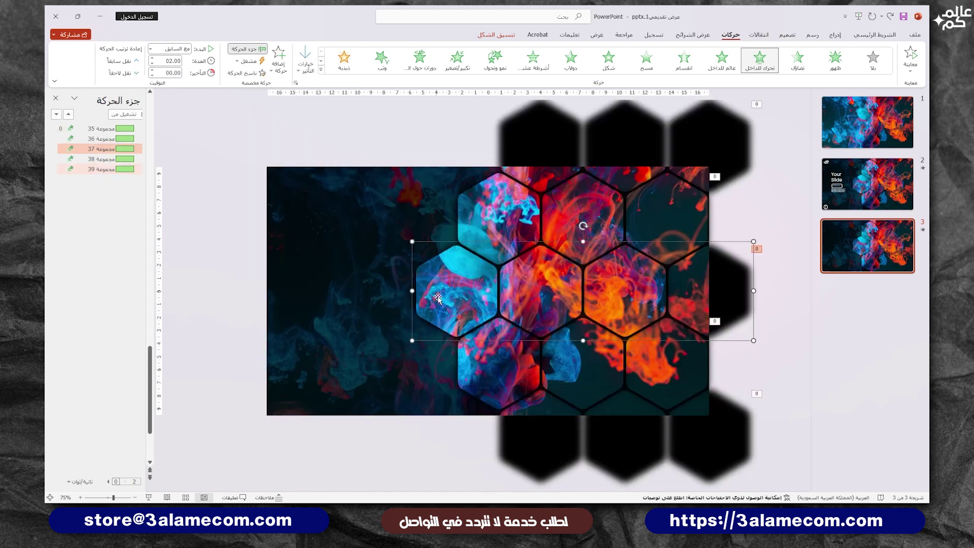
{"action": "left_click", "coordinate": [305, 62]}
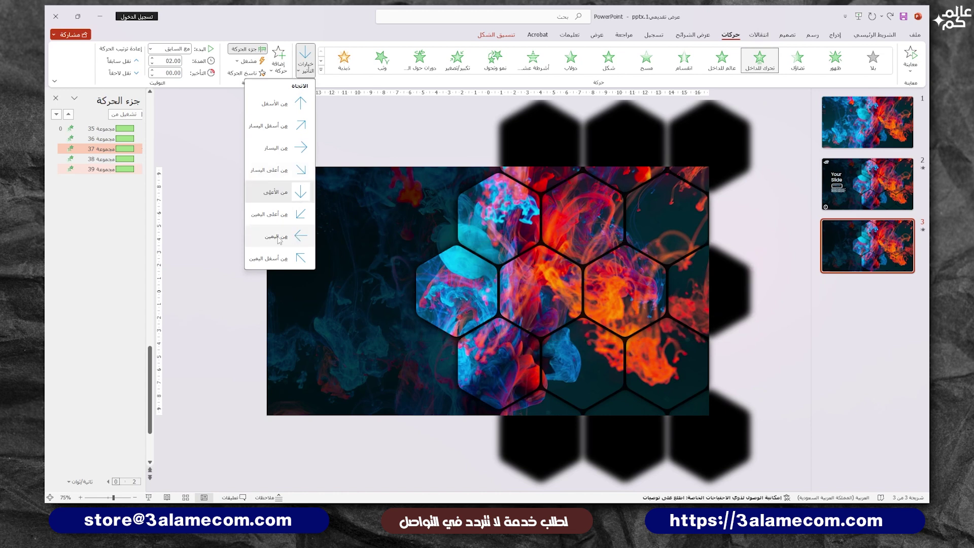
{"action": "left_click", "coordinate": [300, 236]}
{"action": "left_click", "coordinate": [240, 227]}
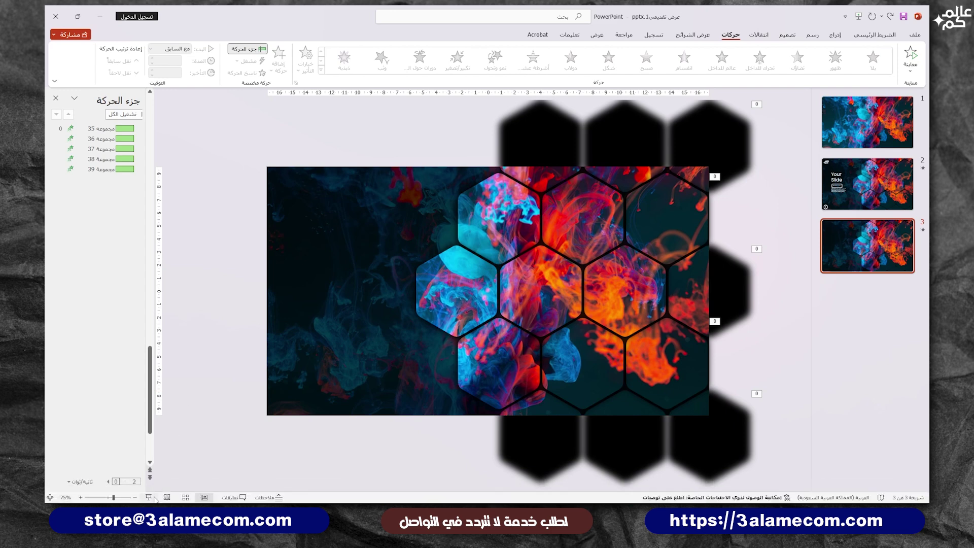
After previewing the show, copy slide 2's 'Your Slide' text, logo and number badge onto slide 3 without animation
{"action": "left_click", "coordinate": [204, 498]}
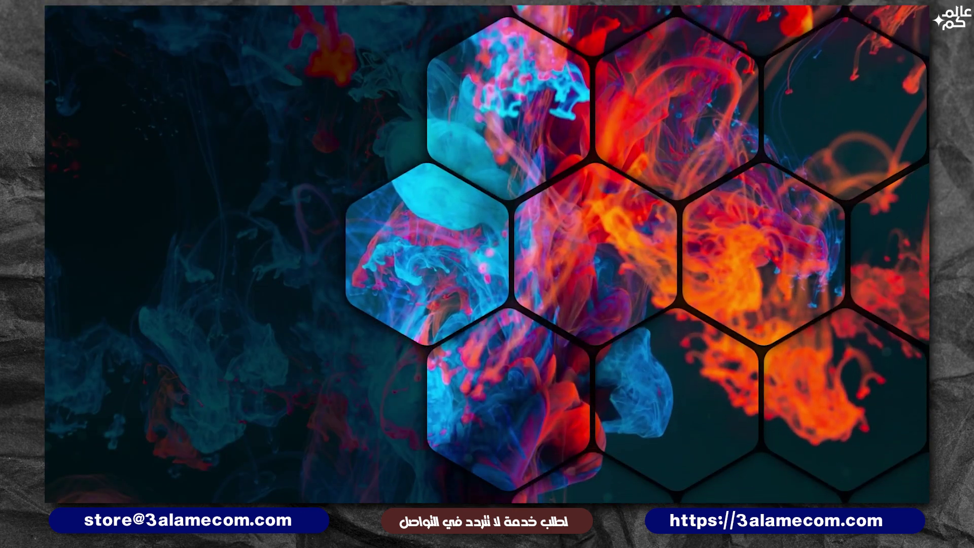
{"action": "key", "text": "Escape"}
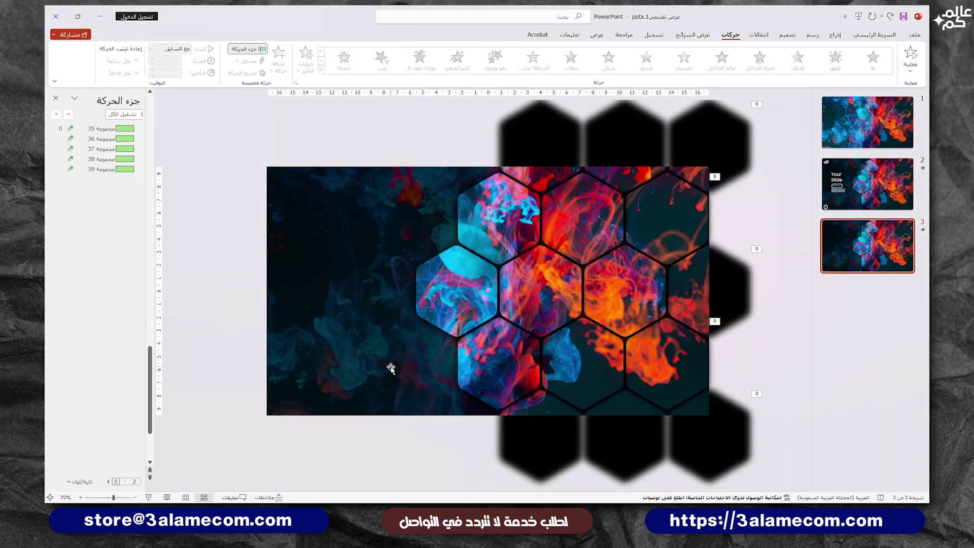
{"action": "left_click", "coordinate": [867, 183]}
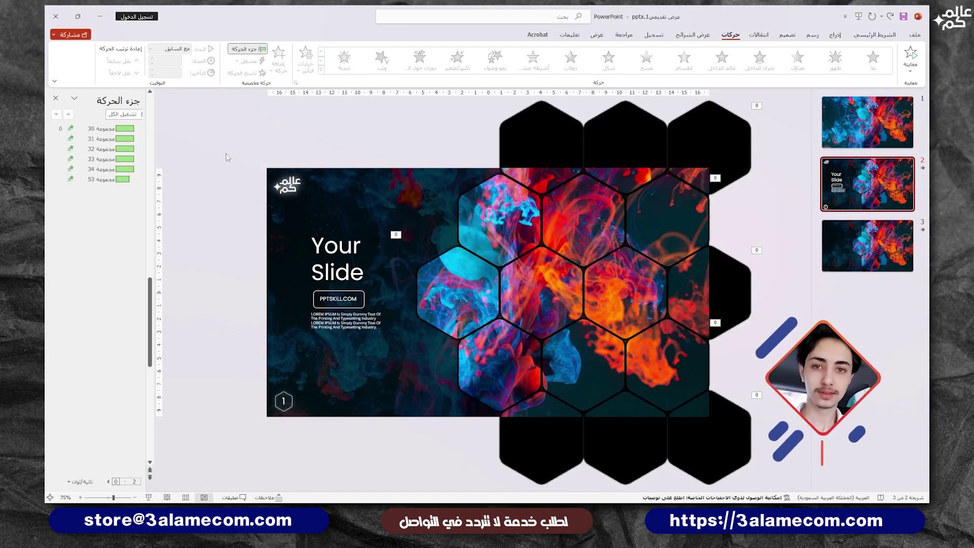
{"action": "left_click_drag", "start_coordinate": [226, 153], "coordinate": [443, 461]}
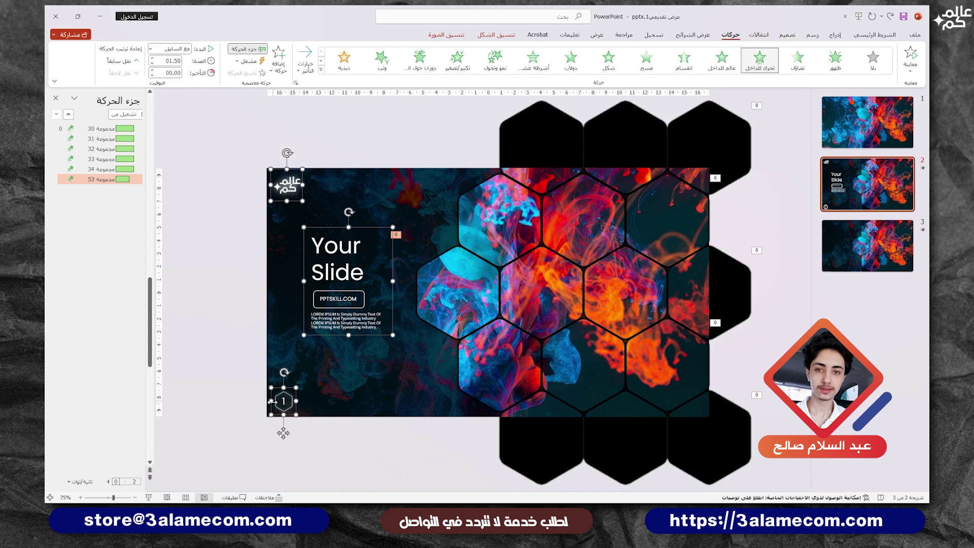
{"action": "left_click", "coordinate": [867, 246]}
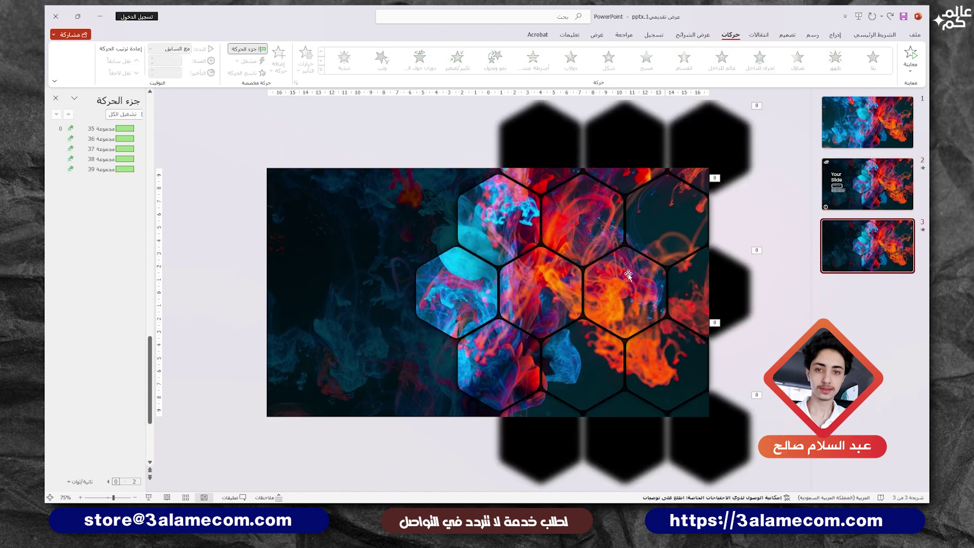
{"action": "key", "text": "ctrl+v"}
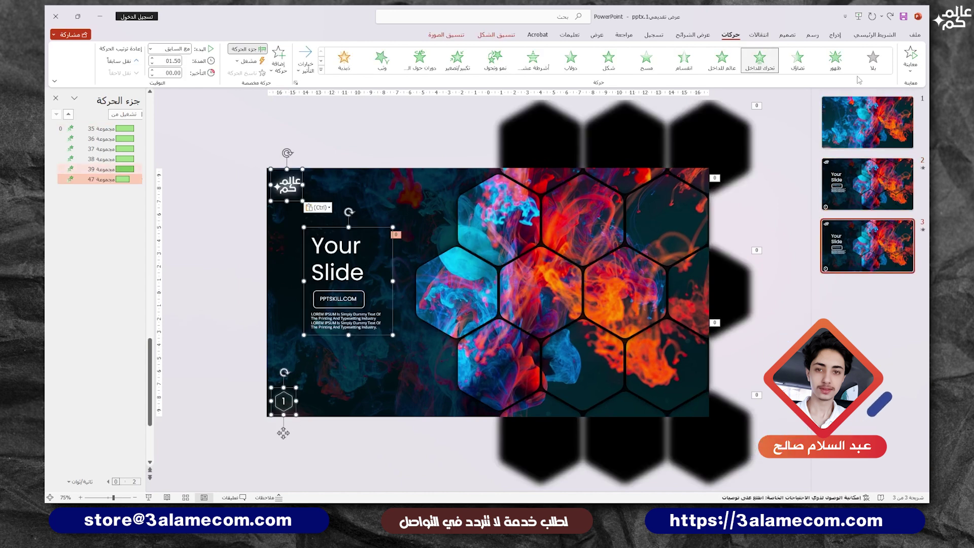
{"action": "key", "text": "Delete"}
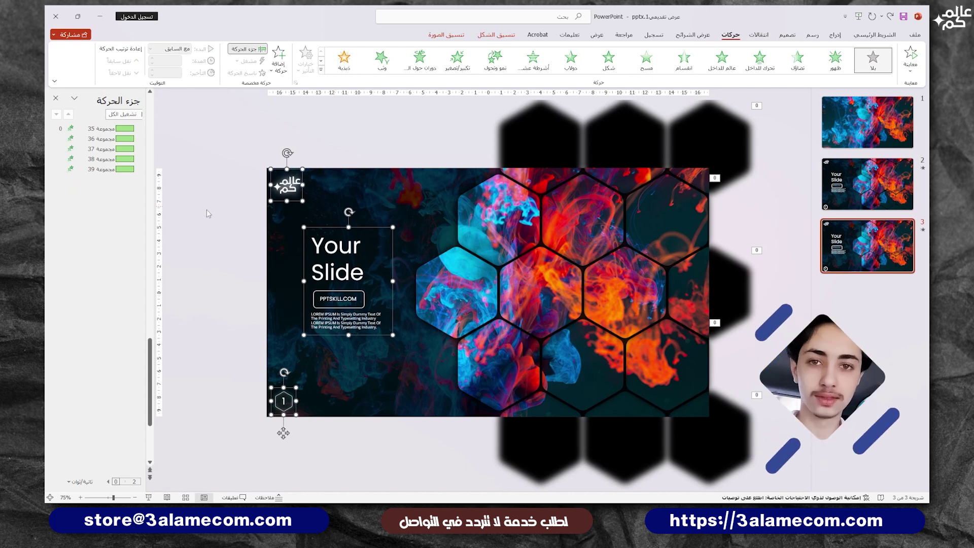
{"action": "left_click", "coordinate": [208, 211]}
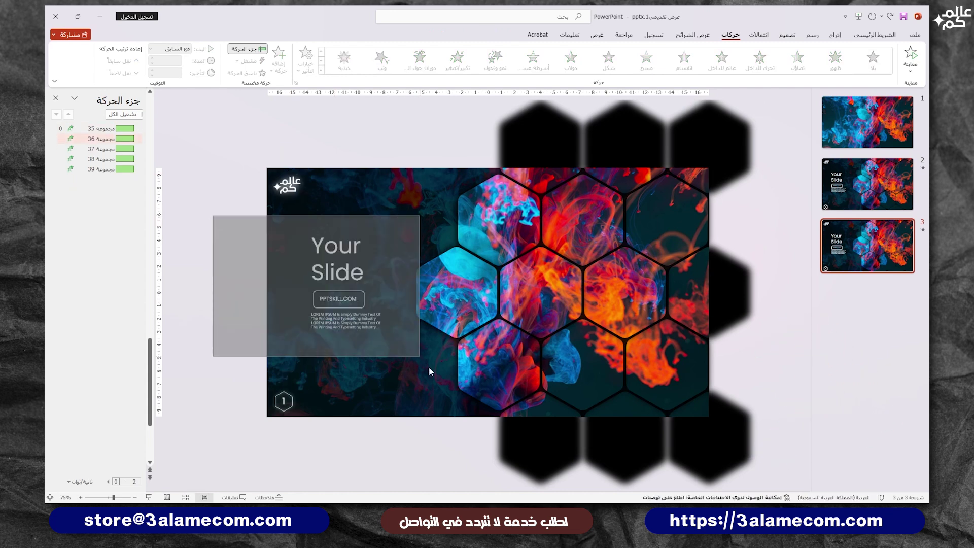
{"action": "left_click_drag", "start_coordinate": [215, 219], "coordinate": [422, 358]}
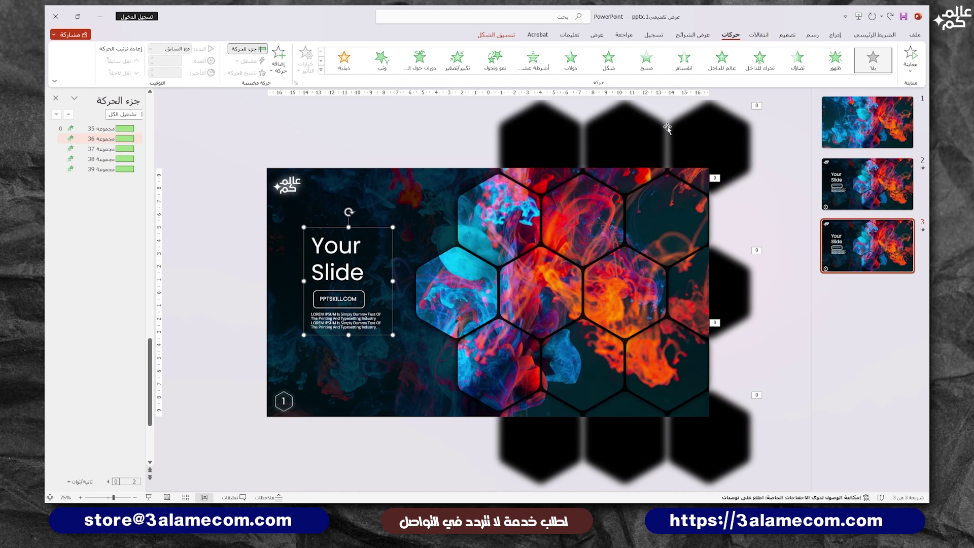
Give the 'Your Slide' text a Fly In from the left, starting With Previous
{"action": "left_click", "coordinate": [758, 64]}
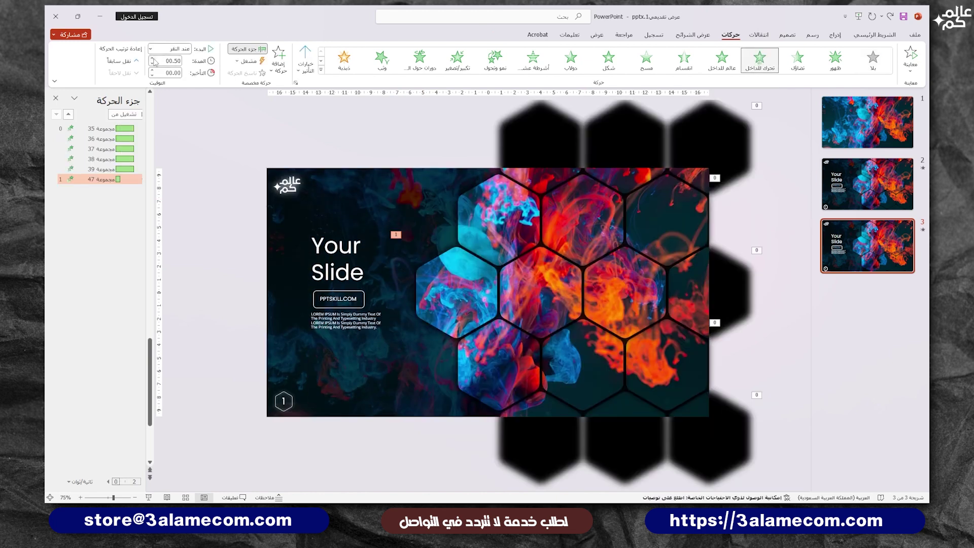
{"action": "left_click", "coordinate": [152, 58]}
{"action": "left_click", "coordinate": [152, 59]}
{"action": "left_click", "coordinate": [153, 58]}
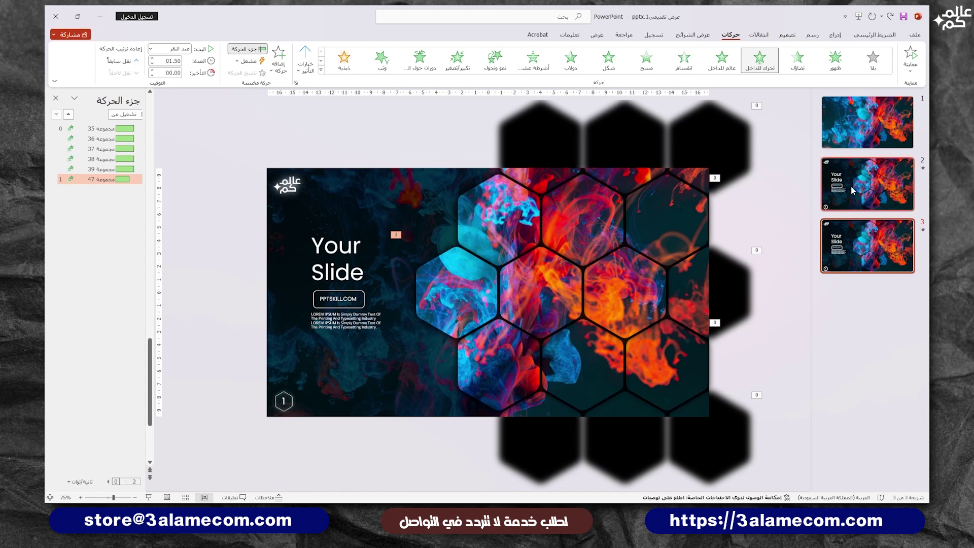
{"action": "left_click", "coordinate": [350, 254]}
{"action": "left_click", "coordinate": [177, 53]}
{"action": "left_click", "coordinate": [179, 70]}
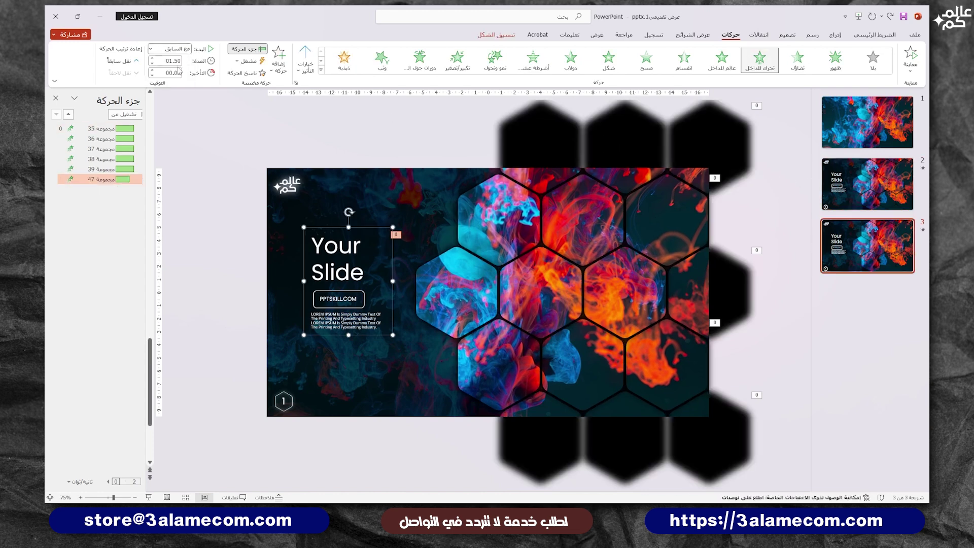
{"action": "left_click", "coordinate": [296, 75]}
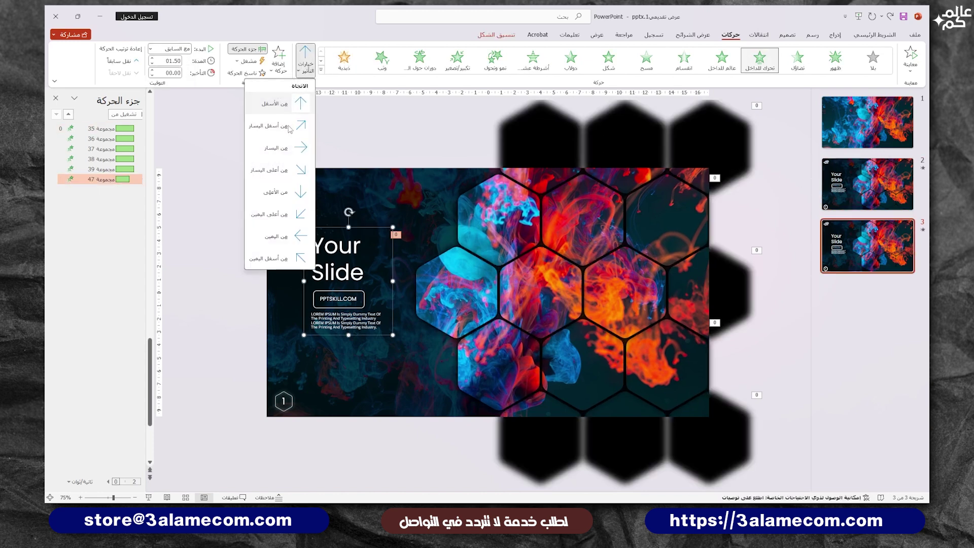
{"action": "left_click", "coordinate": [314, 145]}
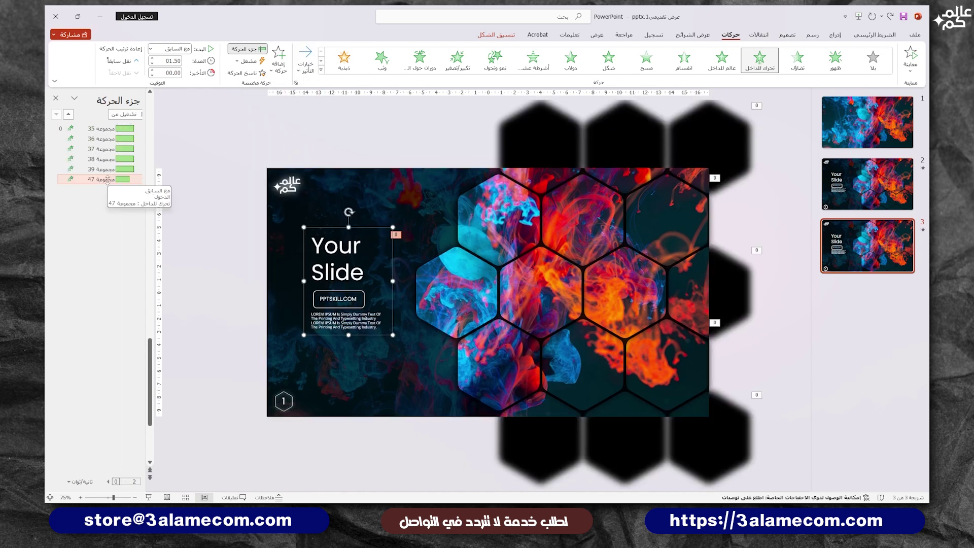
Add a 0.3 s bounce end to the text's Fly In and play the slide show
{"action": "left_click", "coordinate": [141, 179]}
{"action": "left_click", "coordinate": [195, 223]}
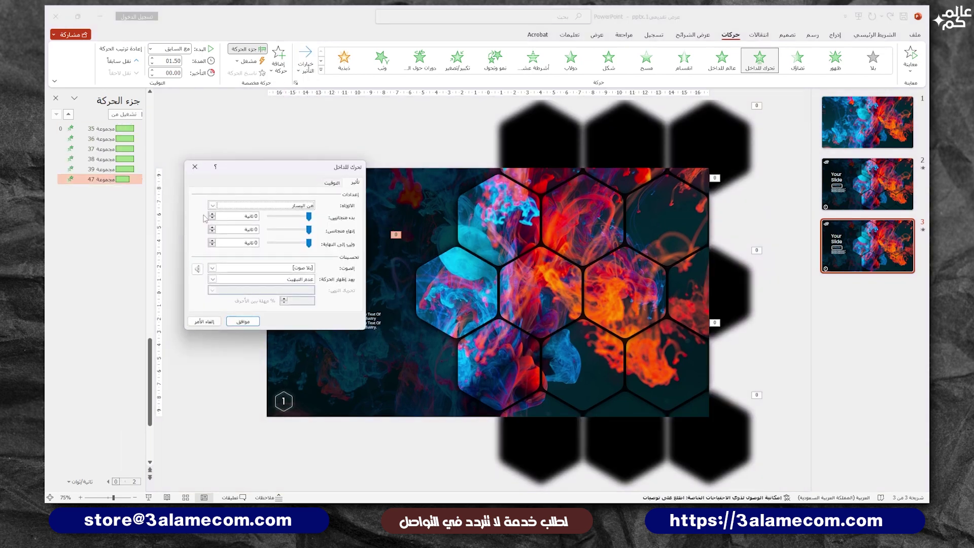
{"action": "left_click", "coordinate": [212, 241]}
{"action": "left_click", "coordinate": [281, 247]}
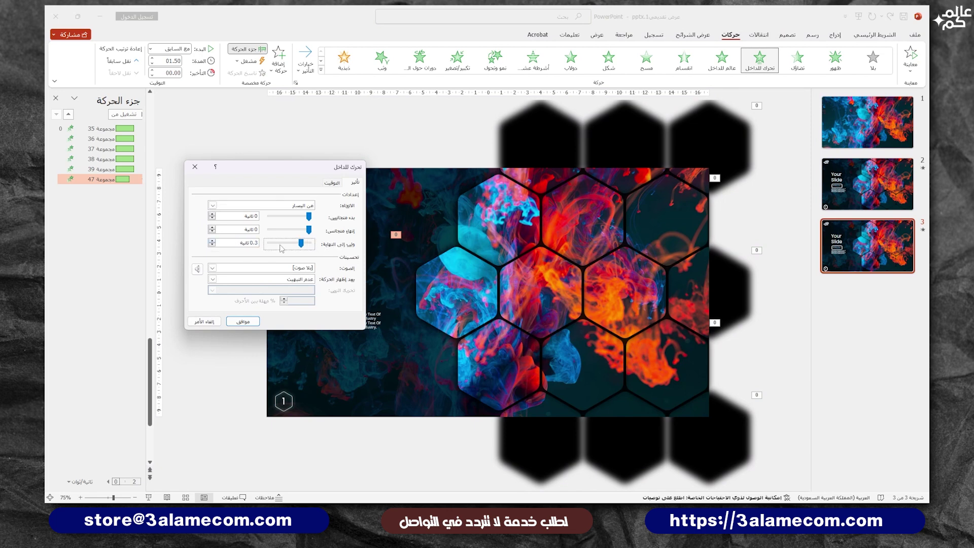
{"action": "left_click", "coordinate": [250, 321]}
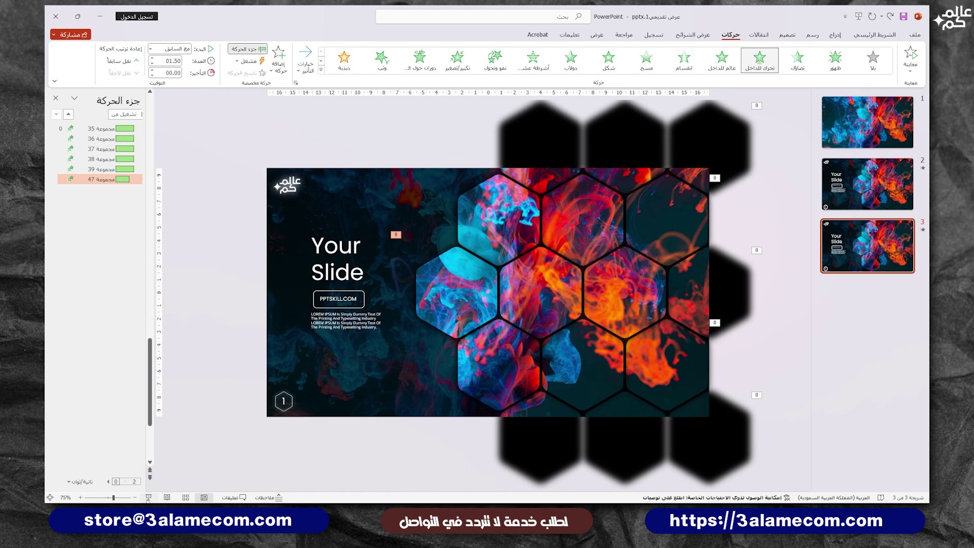
{"action": "key", "text": "shift+F5"}
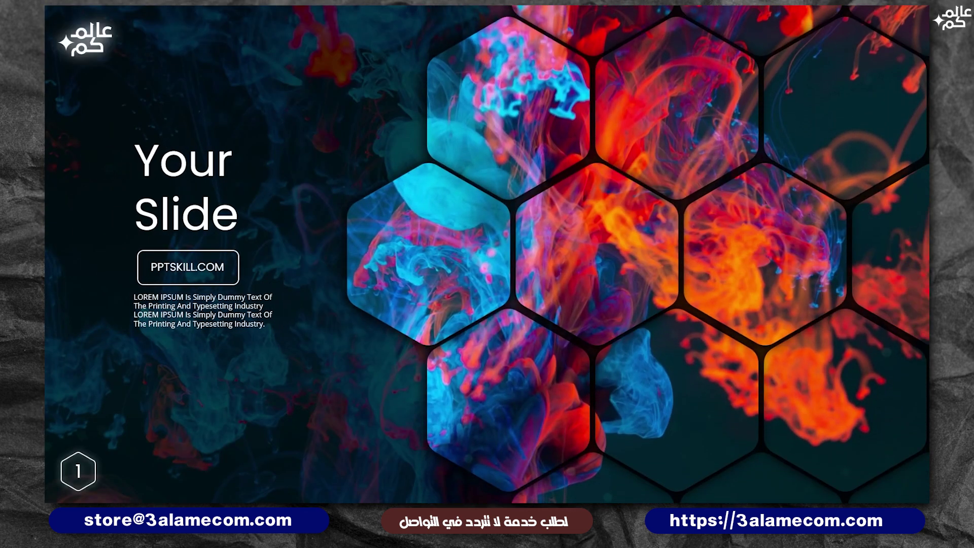